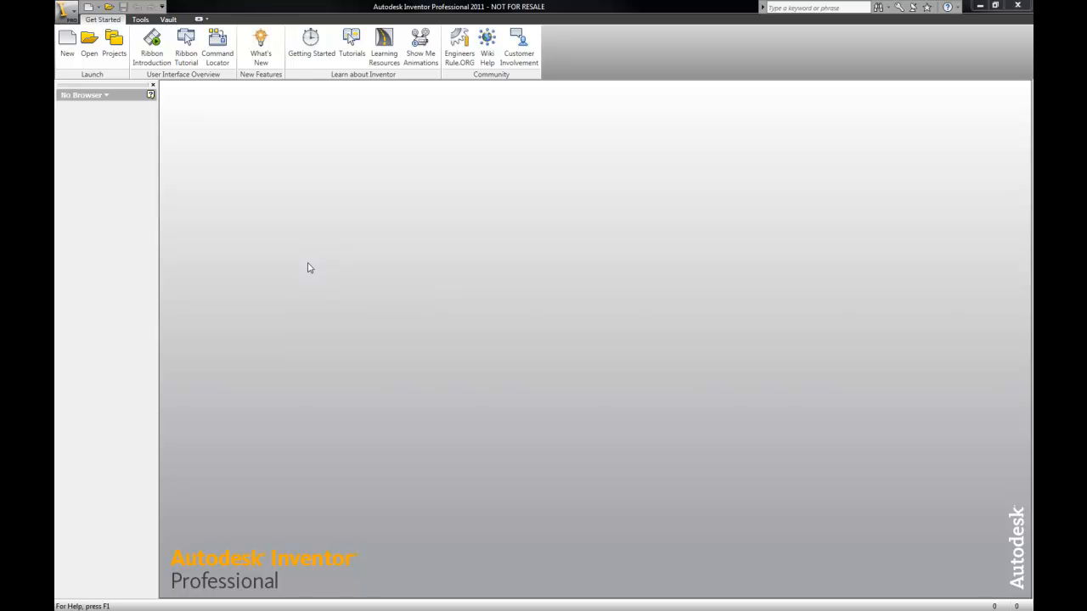
- Create a new part file from the English Standard (in).ipt template
click(70, 42)
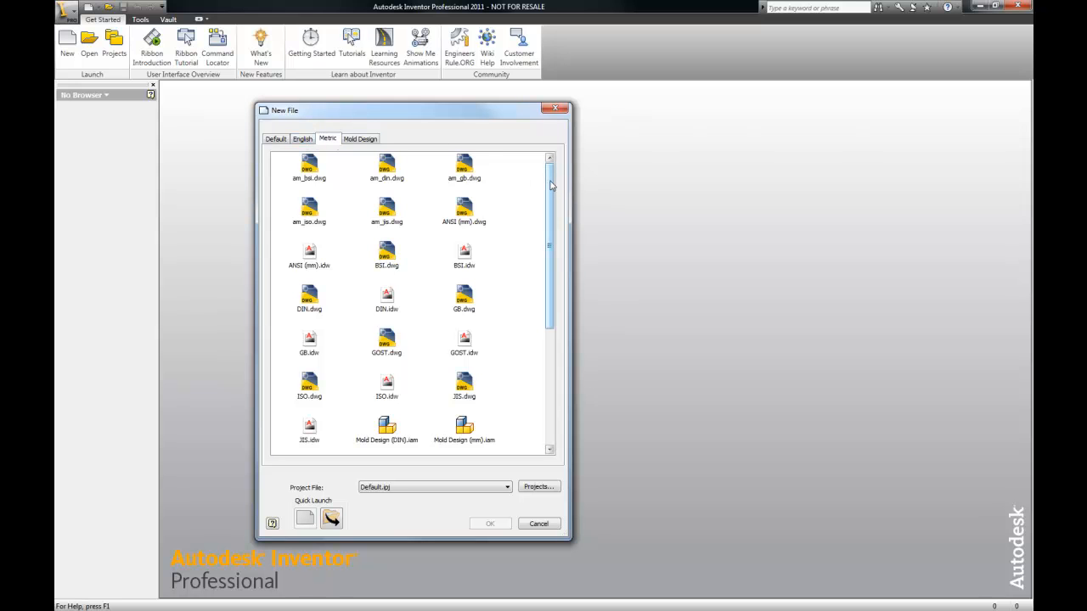
mouse_move(550, 182)
mouse_down()
mouse_move(534, 331)
mouse_move(556, 170)
mouse_up()
click(301, 141)
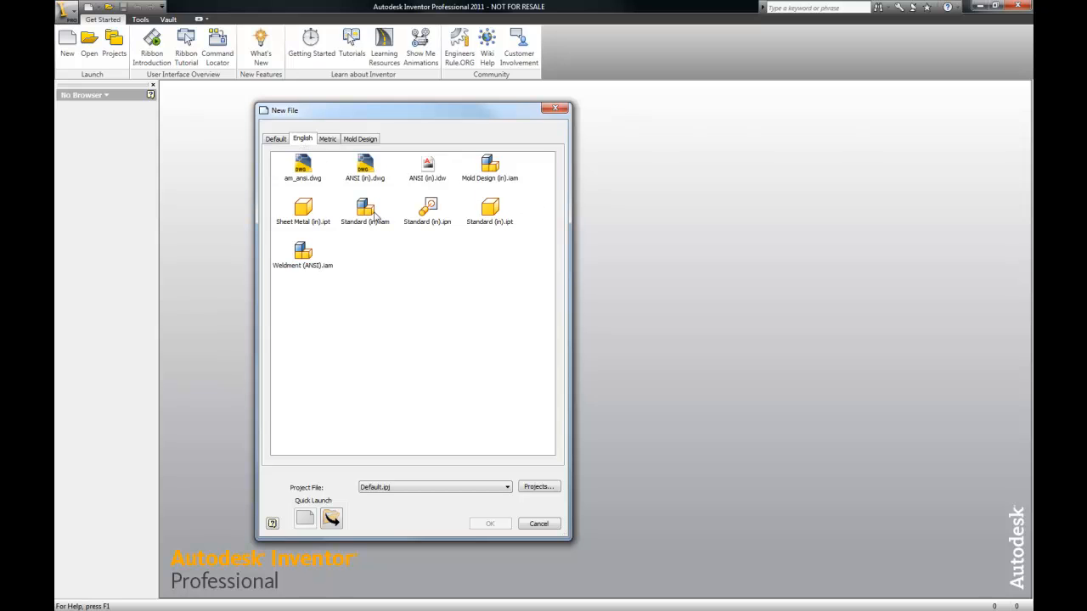
click(491, 212)
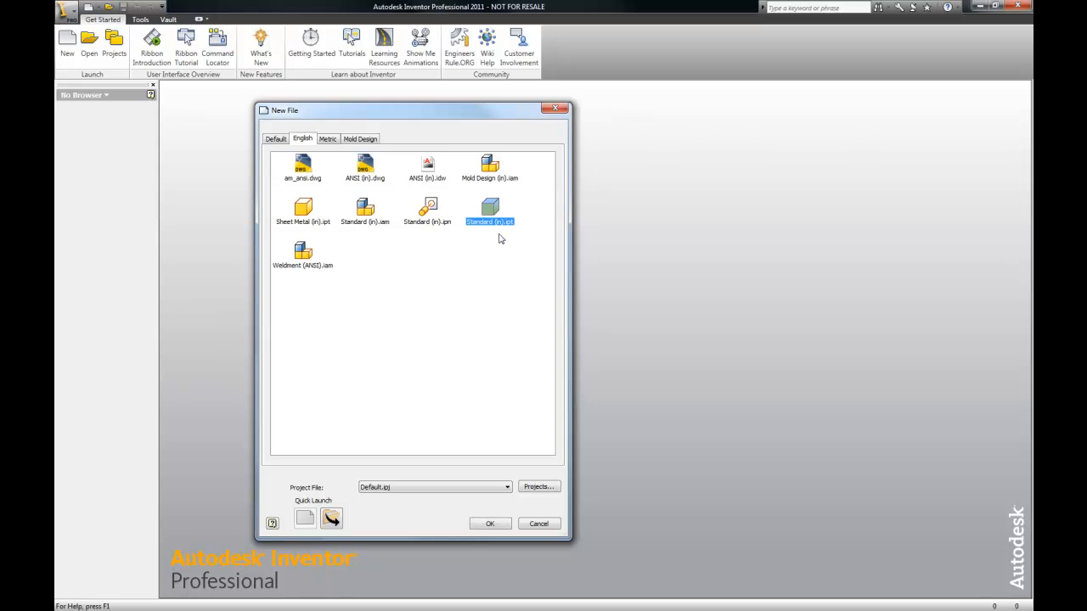
click(490, 524)
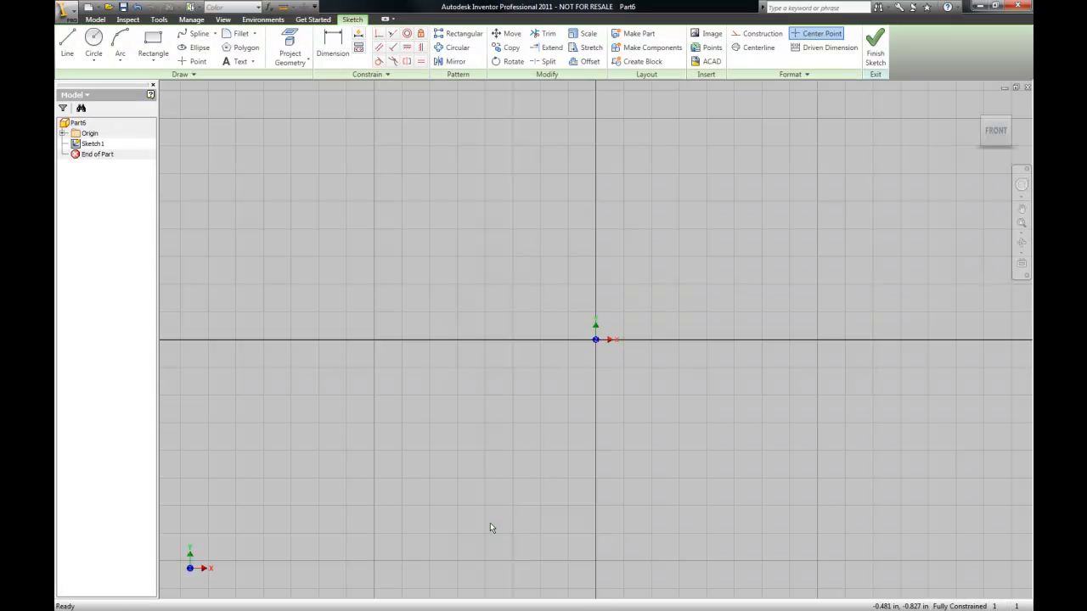
- Turn off grid lines, minor grid lines and axes in the application's sketch display options and apply the change
scroll(394, 297, up, 2)
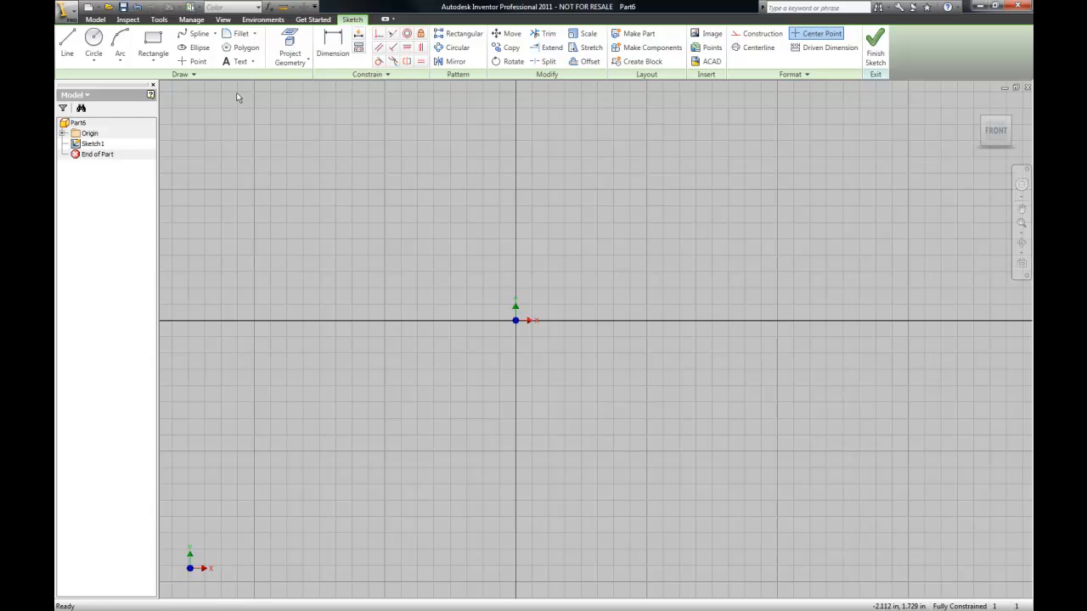
click(160, 20)
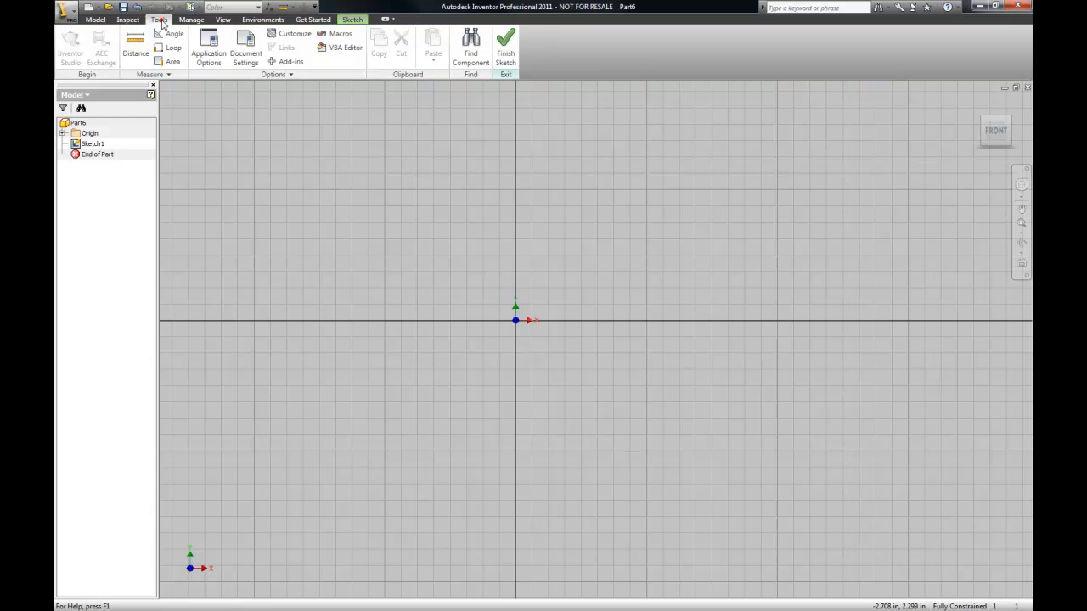
click(212, 41)
drag(515, 105, 332, 113)
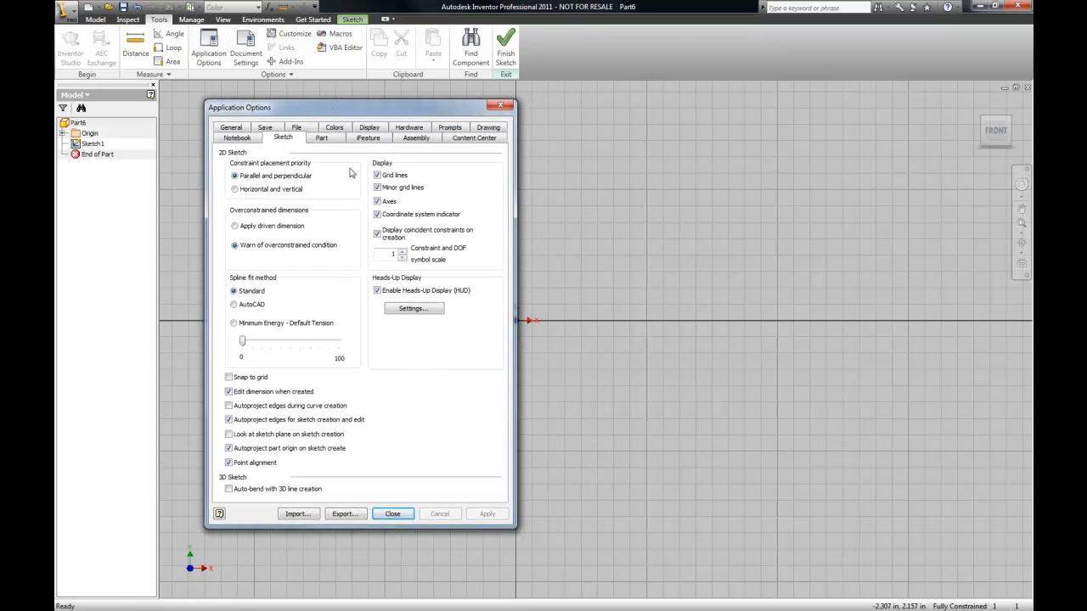
click(233, 128)
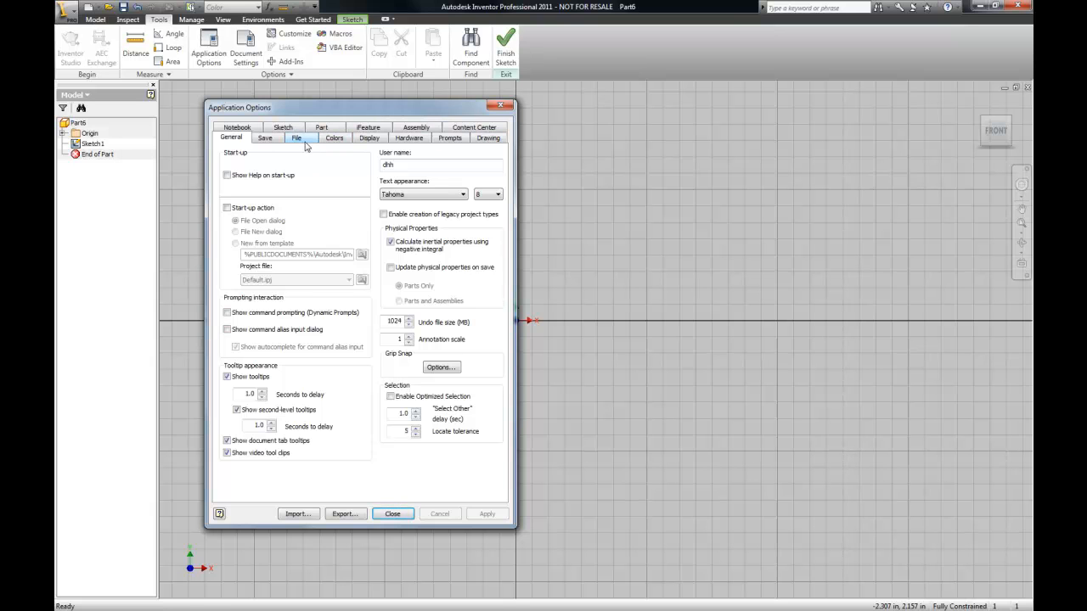
click(283, 128)
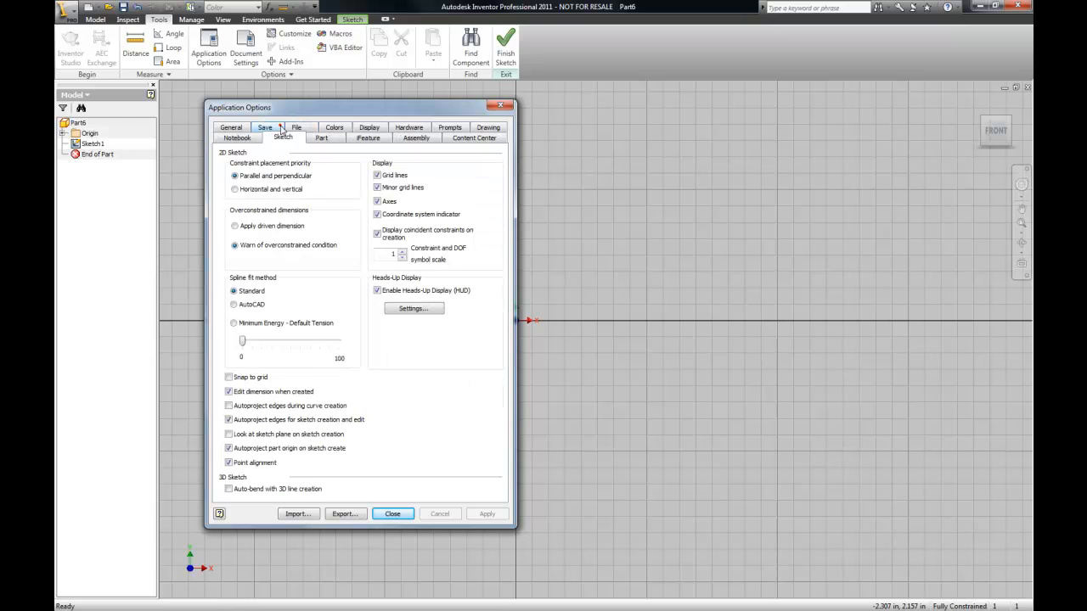
click(377, 176)
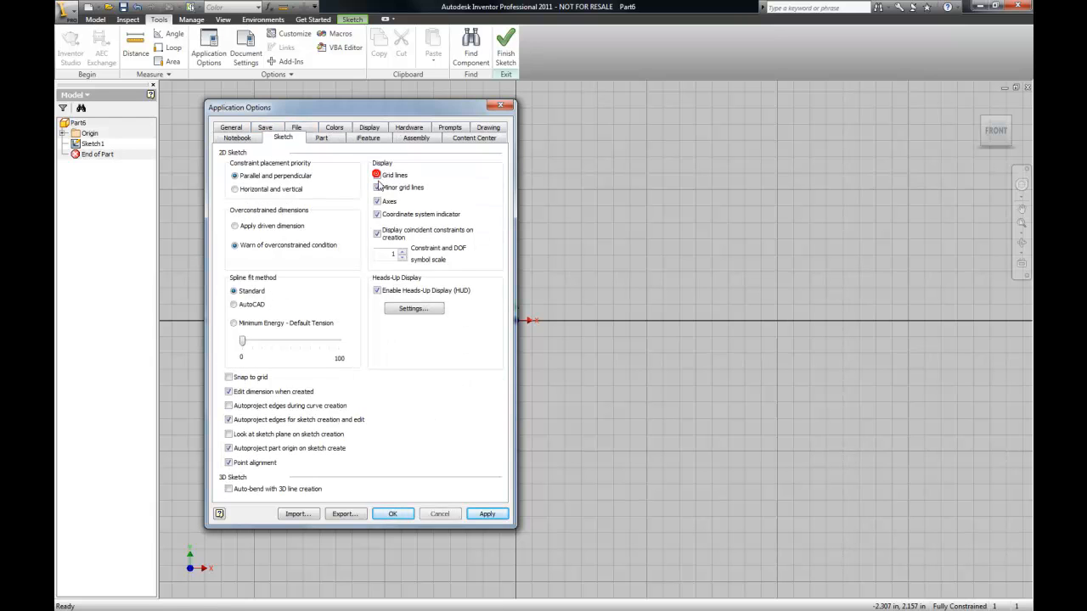
click(376, 187)
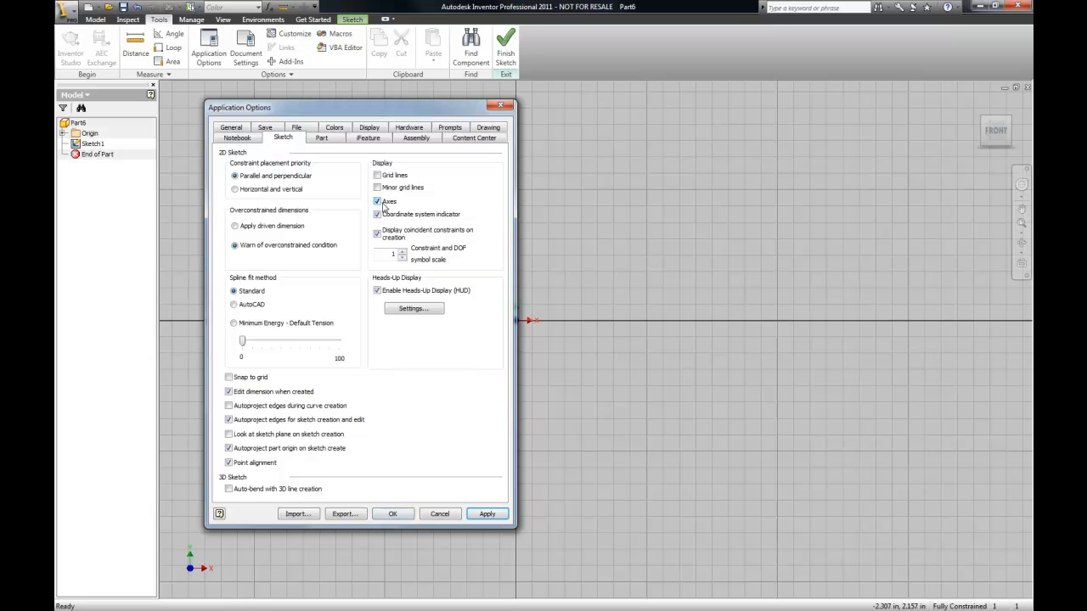
click(377, 201)
click(484, 513)
click(403, 516)
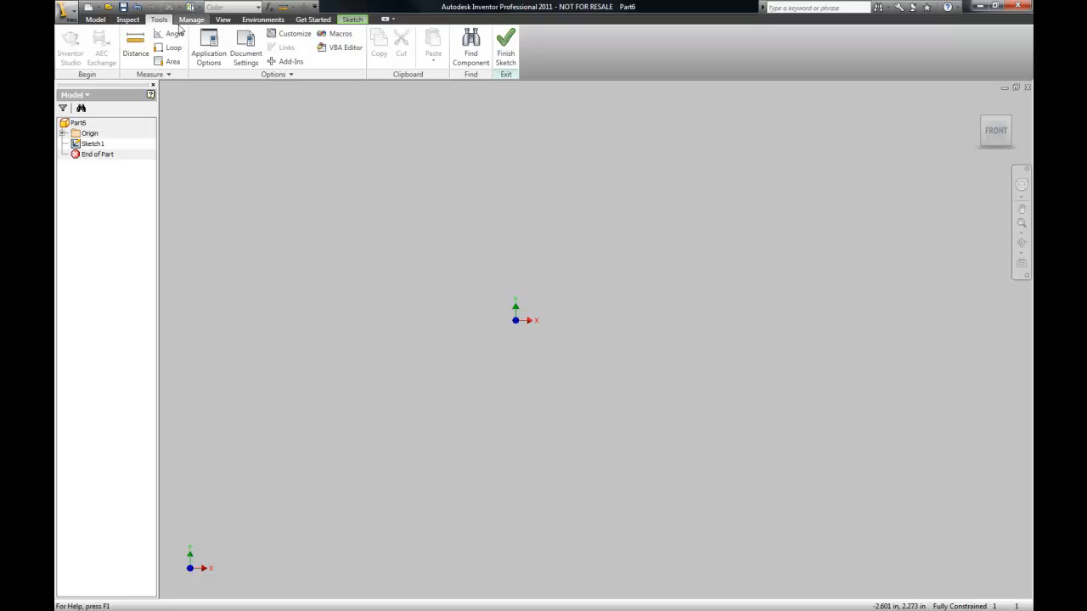
- Open the application's color options and preview the color schemes from Deep Blue through Wonderland
click(207, 36)
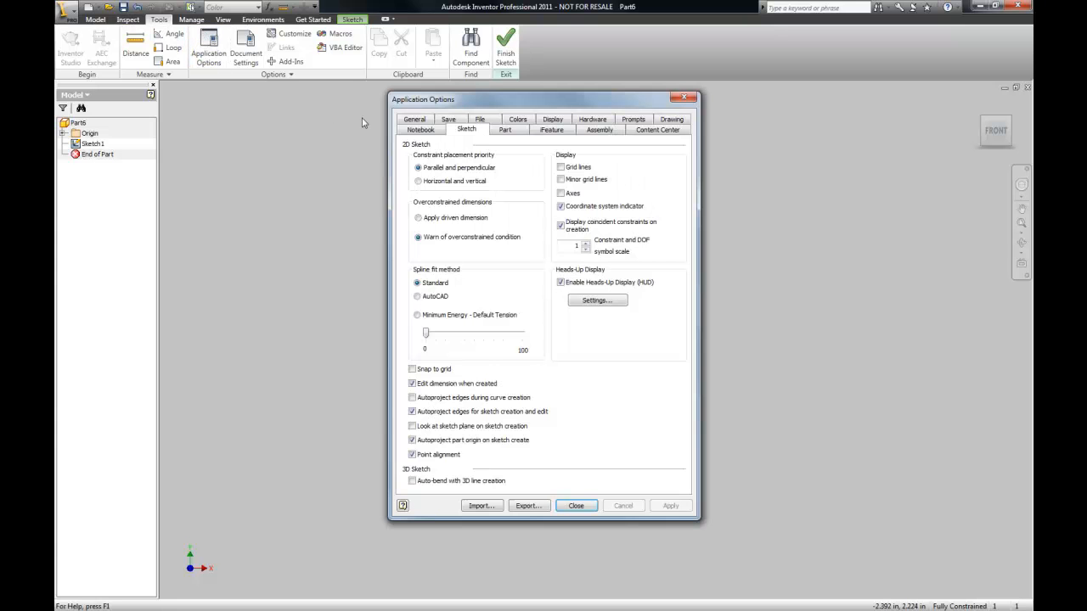
click(519, 122)
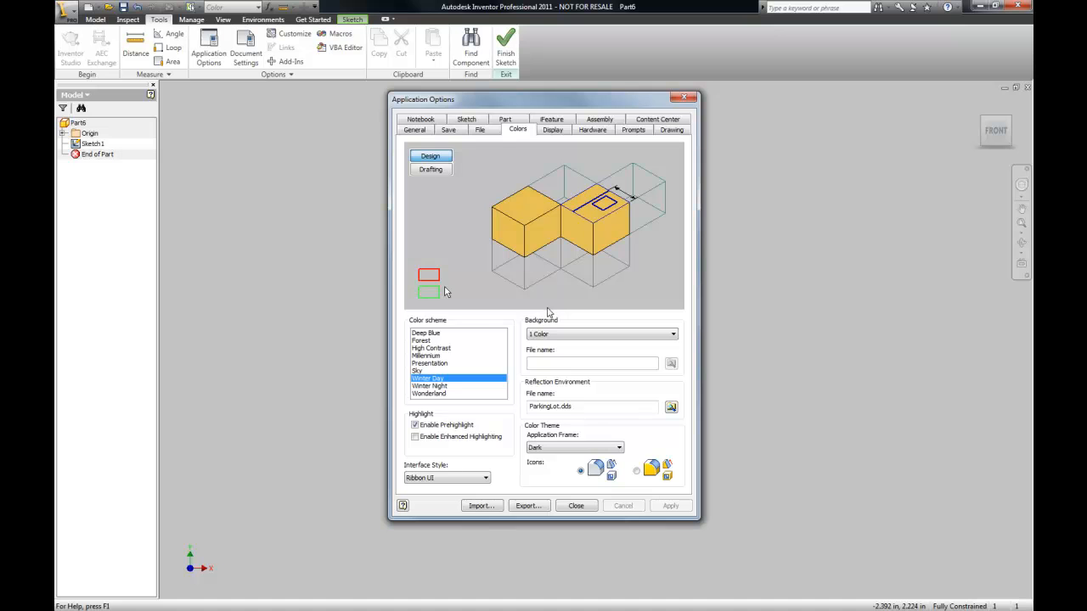
click(434, 333)
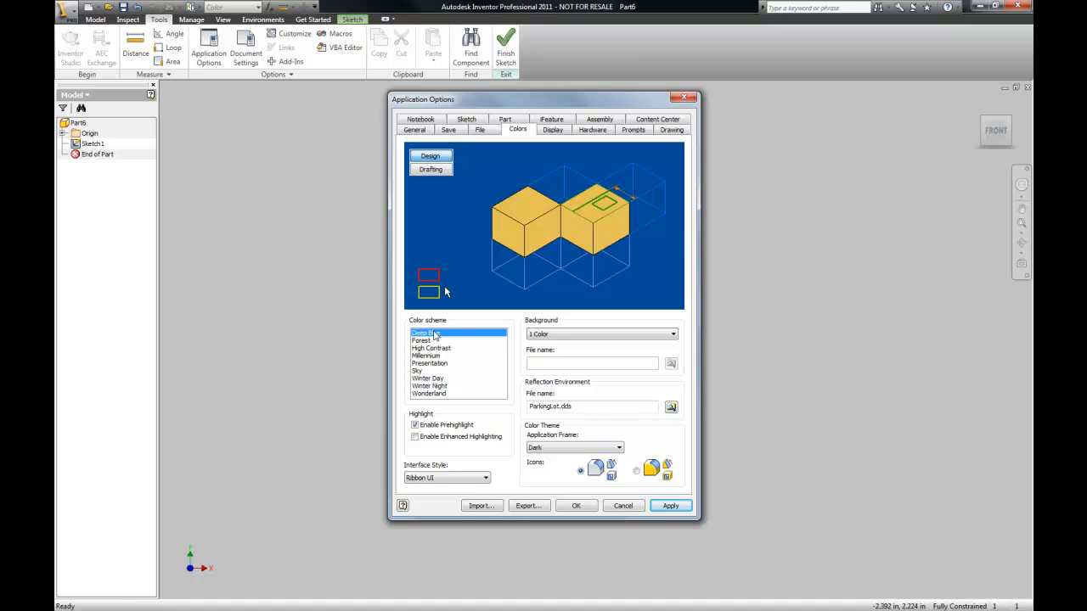
key(Down)
key(Down)
key(Down)
key(Down)
key(Down)
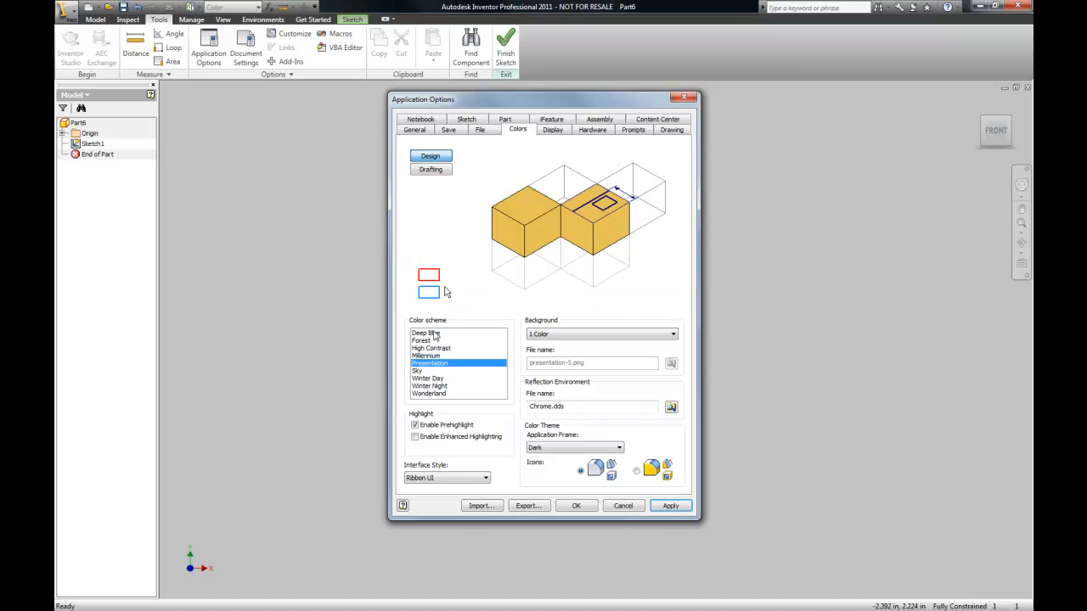
key(Down)
key(Down)
key(Down)
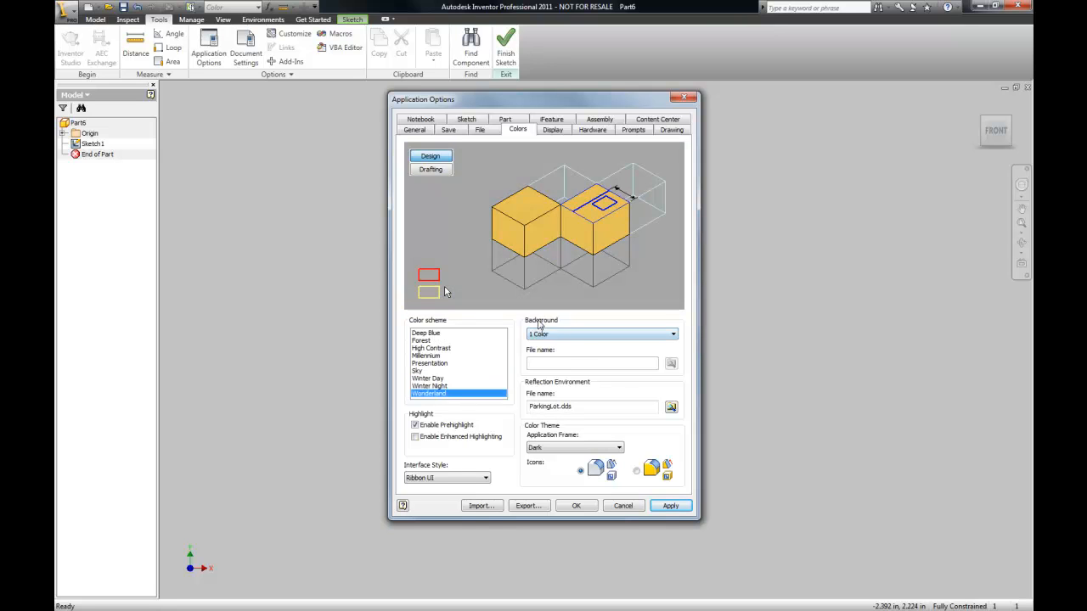
- Try a Gradient background with the Wonderland scheme, then return the background to 1 Color
click(674, 334)
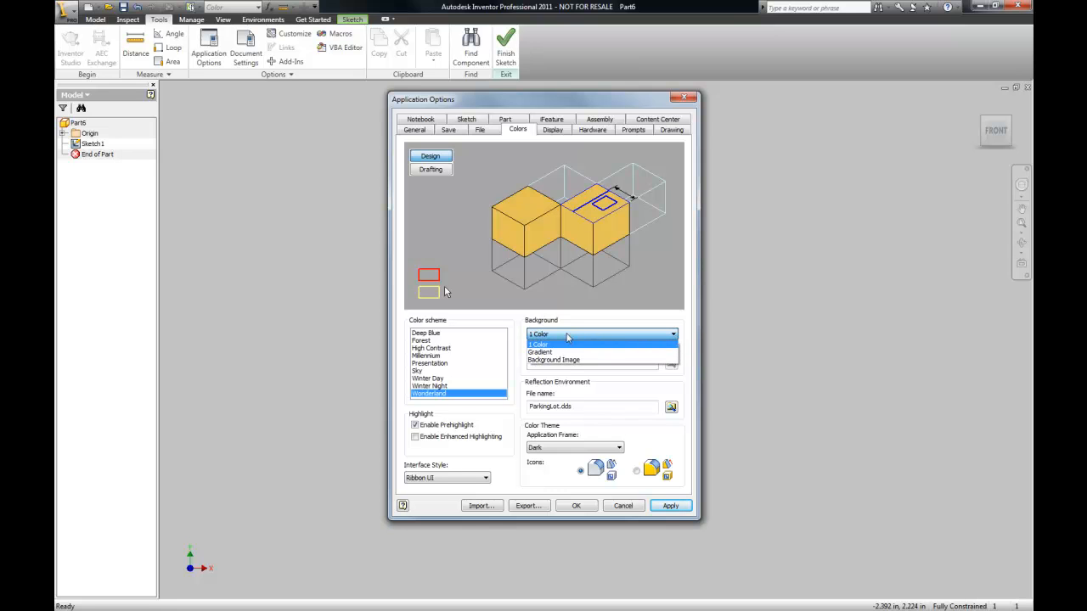
click(543, 353)
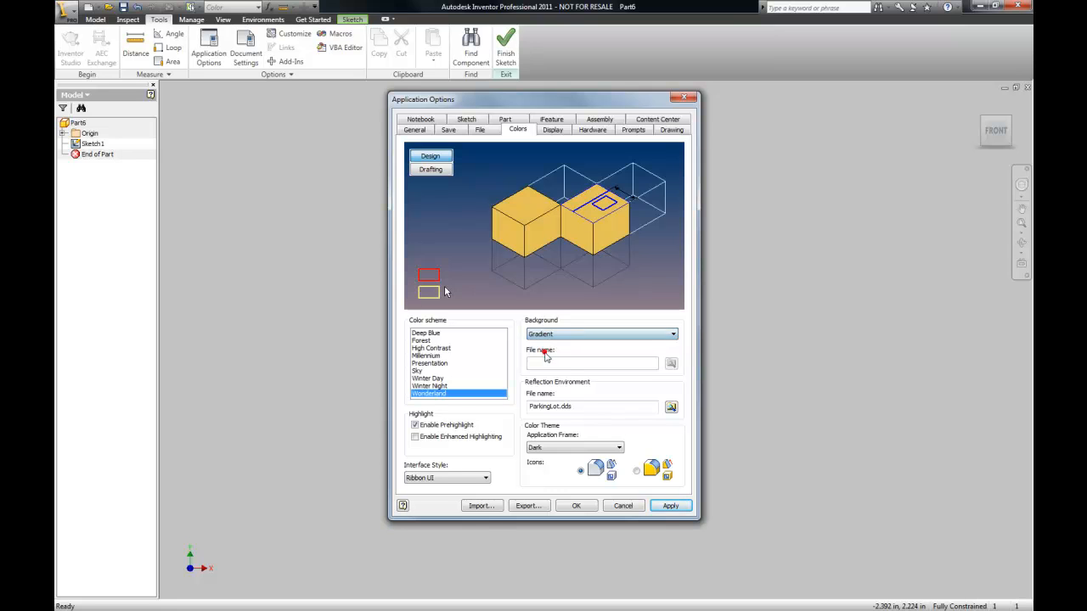
click(676, 336)
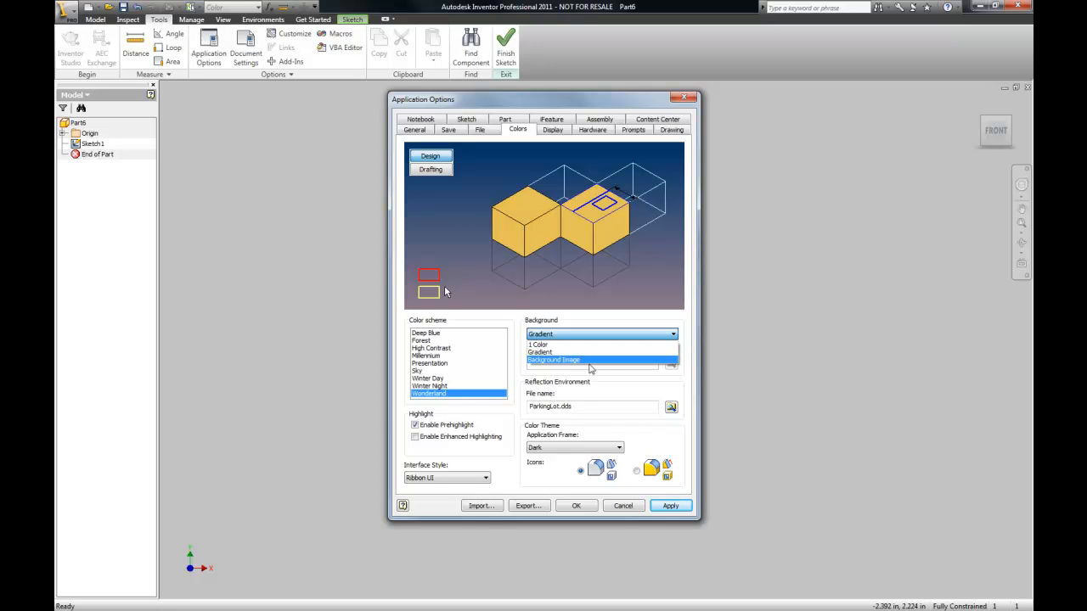
click(562, 353)
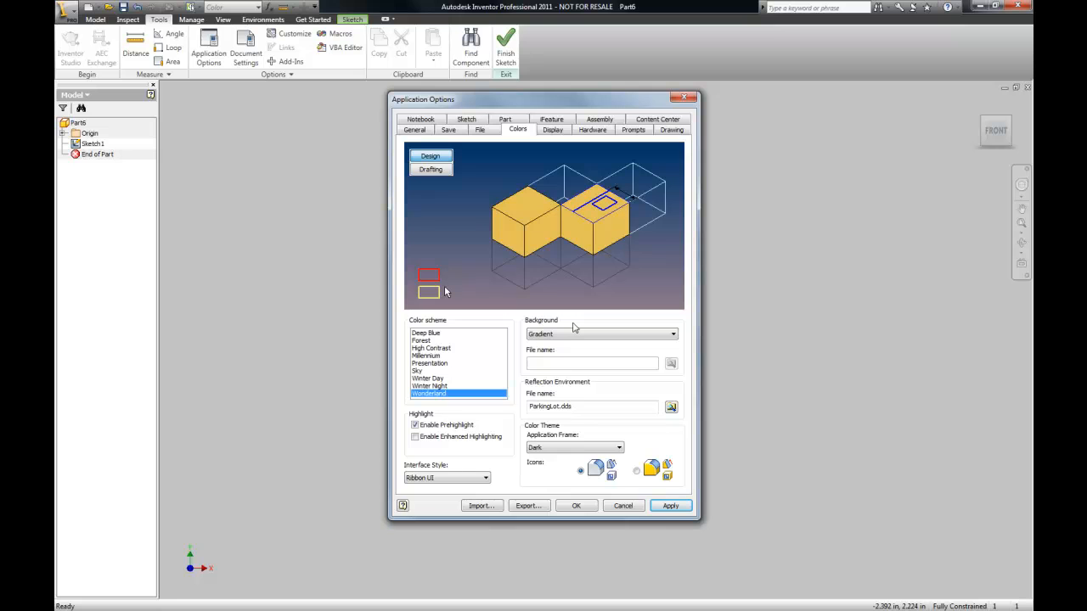
key(Up)
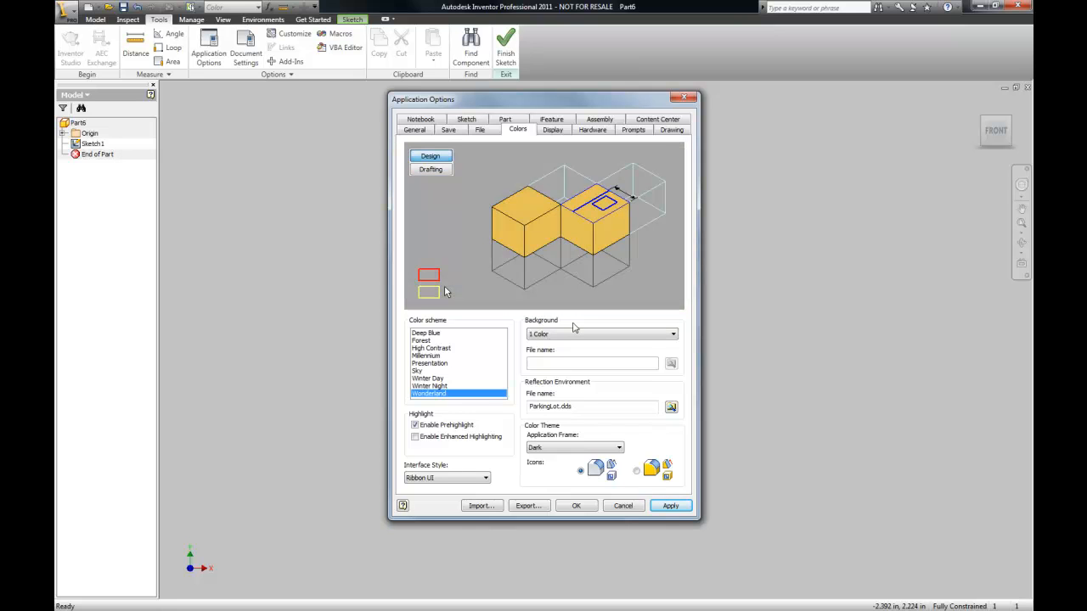
- Step back through the color schemes to High Contrast and set the background to Gradient
key(Up)
key(Up)
key(Up)
key(Up)
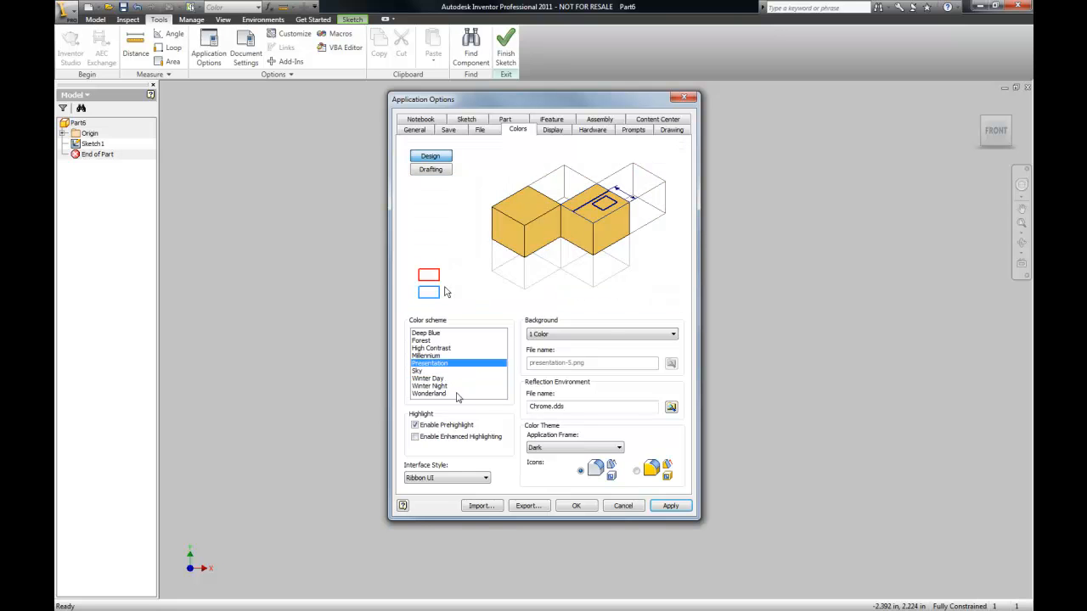
key(Up)
key(Up)
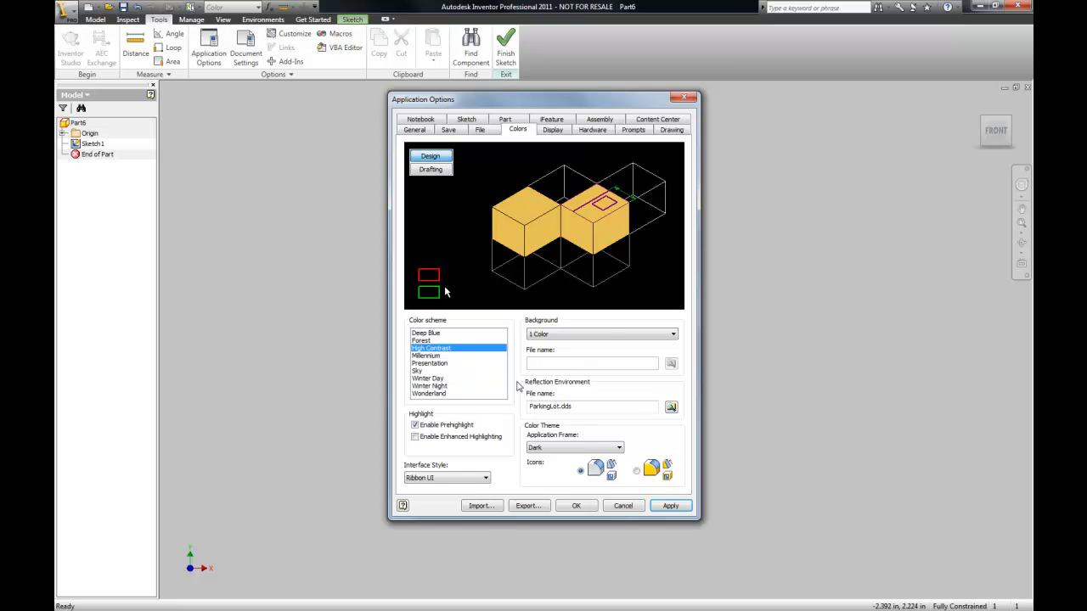
click(670, 338)
click(637, 353)
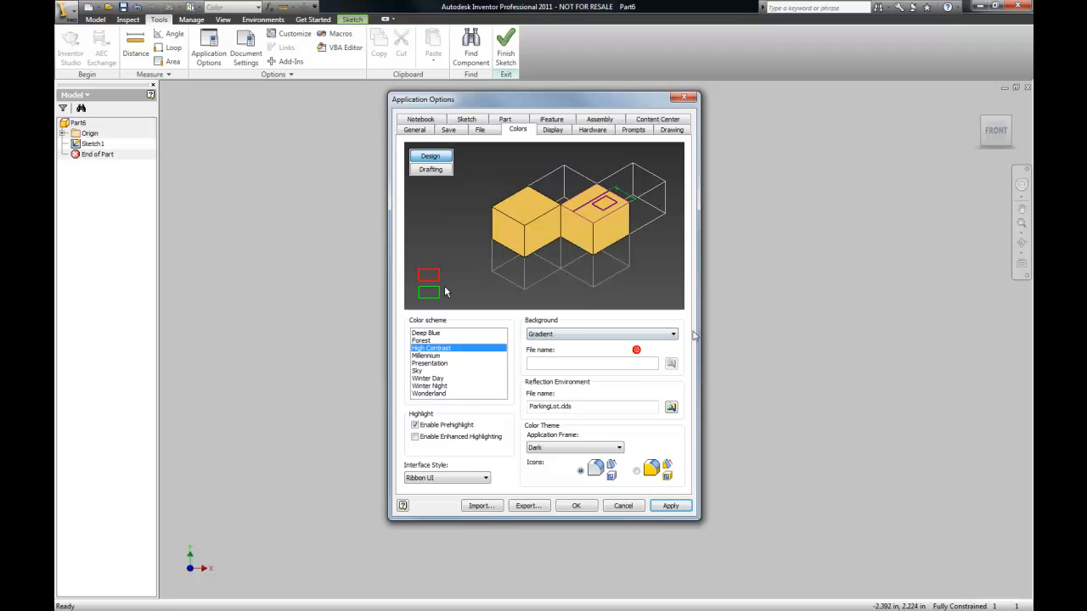
click(769, 331)
- Preview the color schemes from Millennium to Wonderland and back up to Winter Night against the gradient background
click(429, 357)
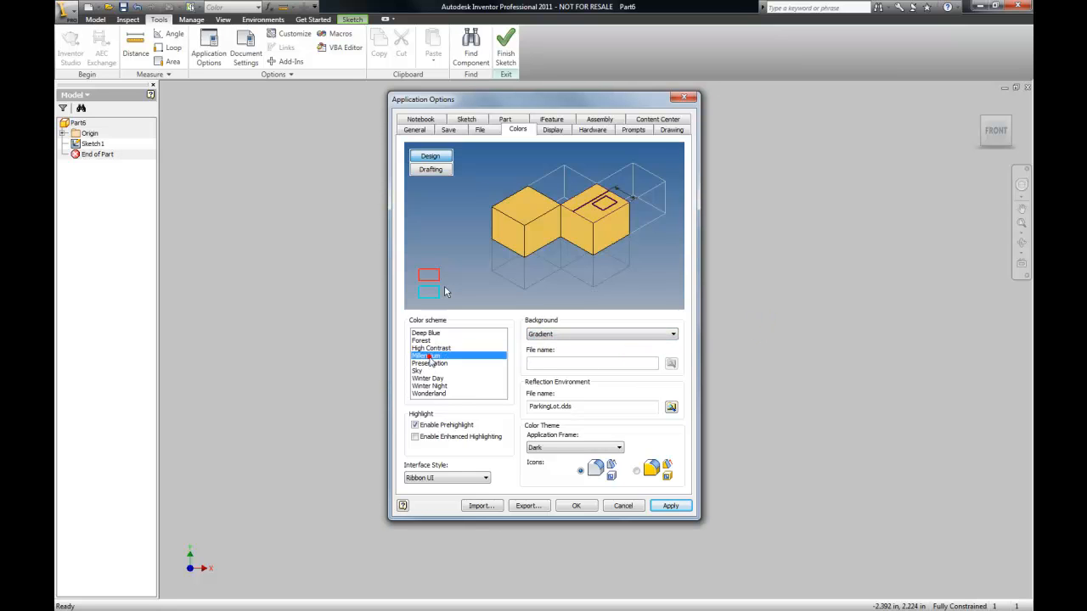
key(Down)
key(Down)
key(Down)
key(Down)
key(Down)
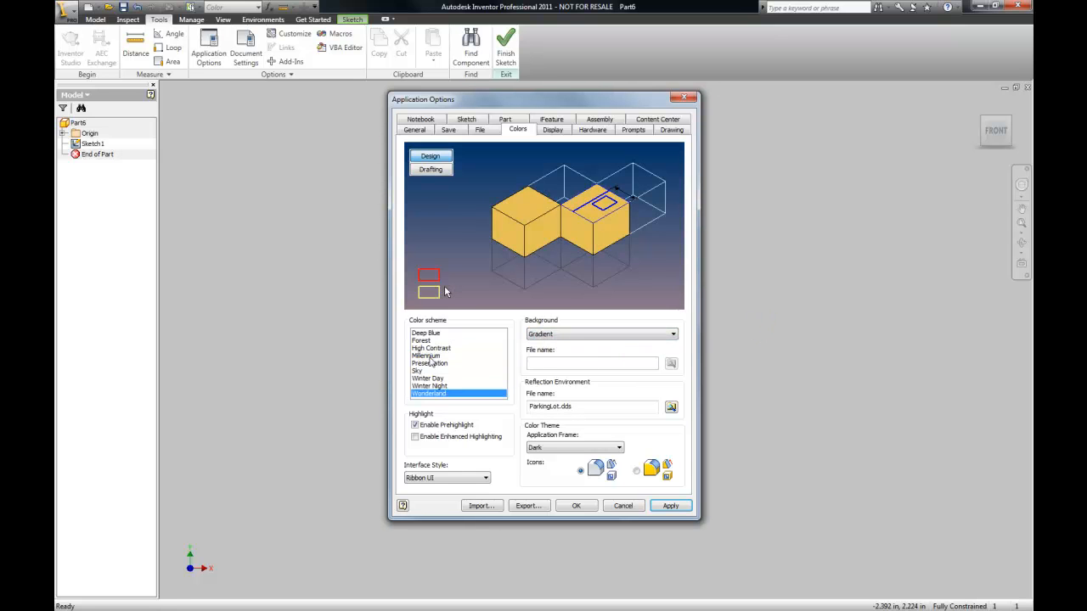
key(Up)
key(Up)
key(Up)
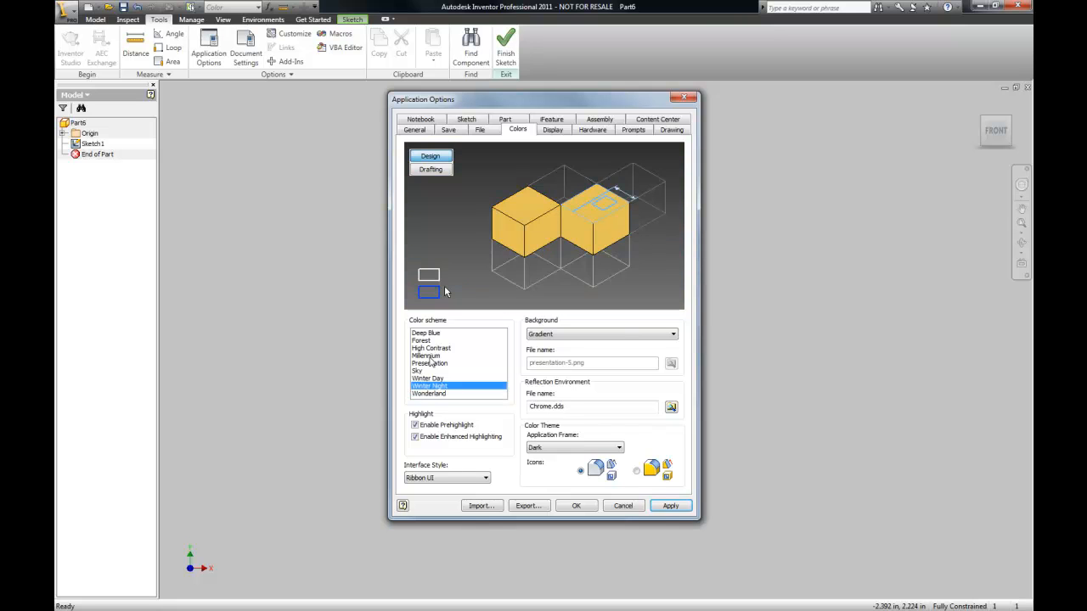
- Select the Presentation color scheme, apply it and close the application options
key(Up)
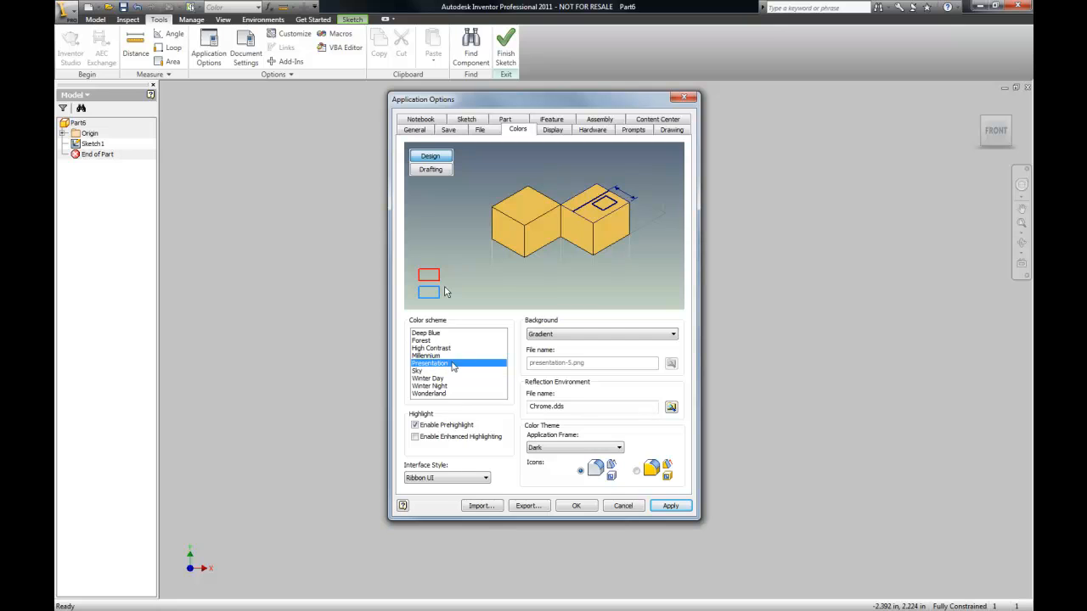
click(667, 506)
click(577, 506)
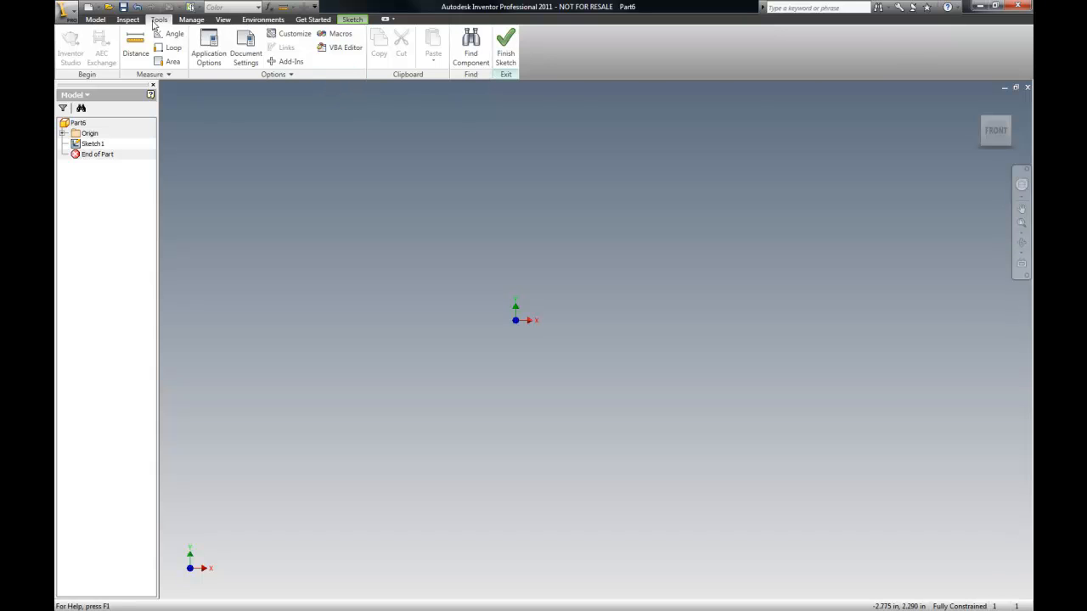
- Finish Sketch1 and reopen it for editing
click(95, 19)
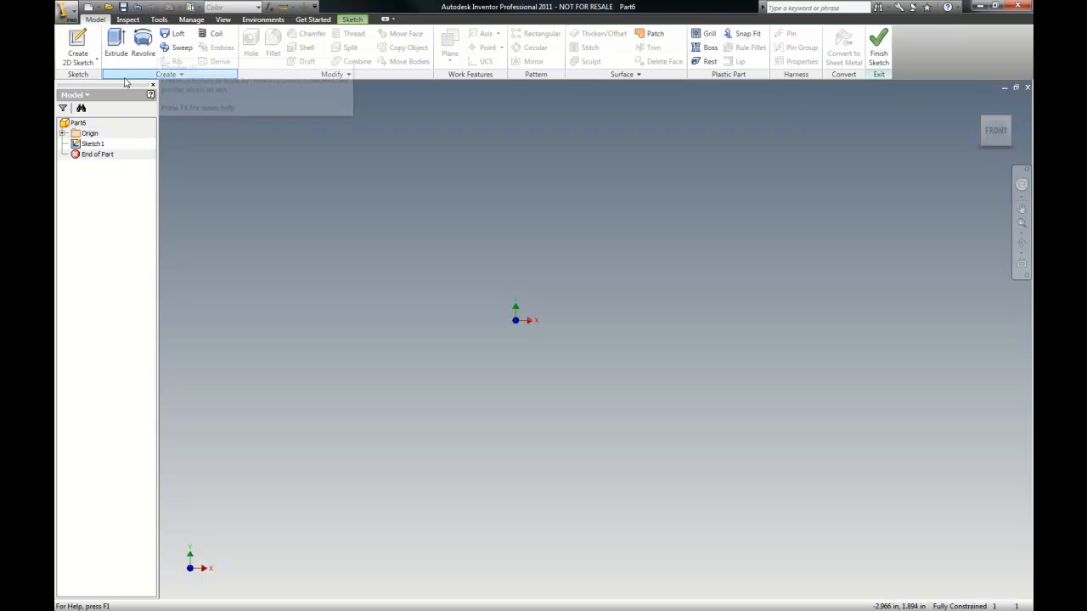
right_click(111, 149)
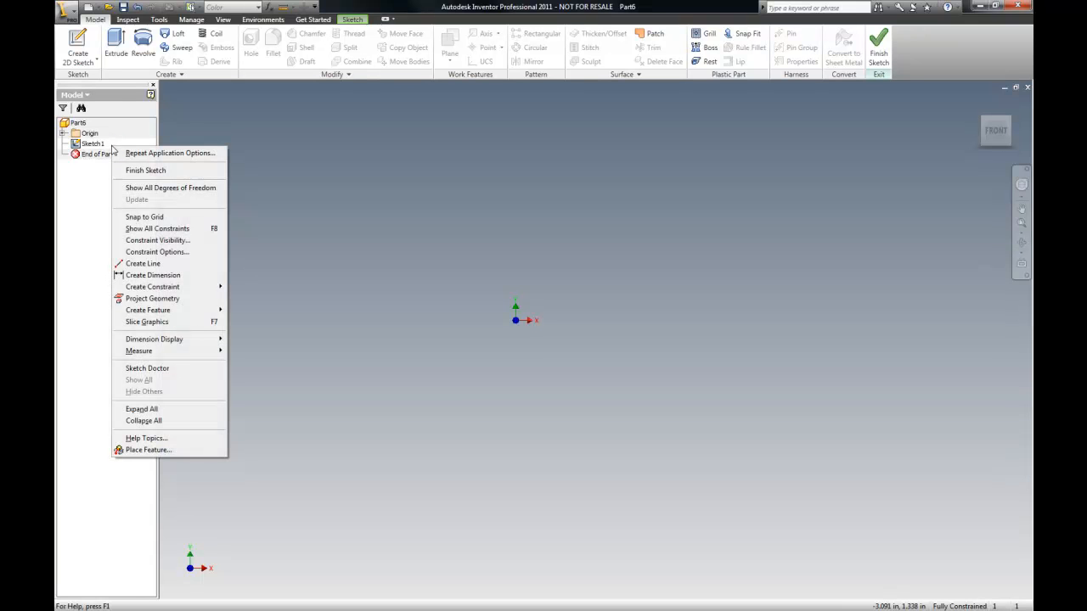
click(148, 171)
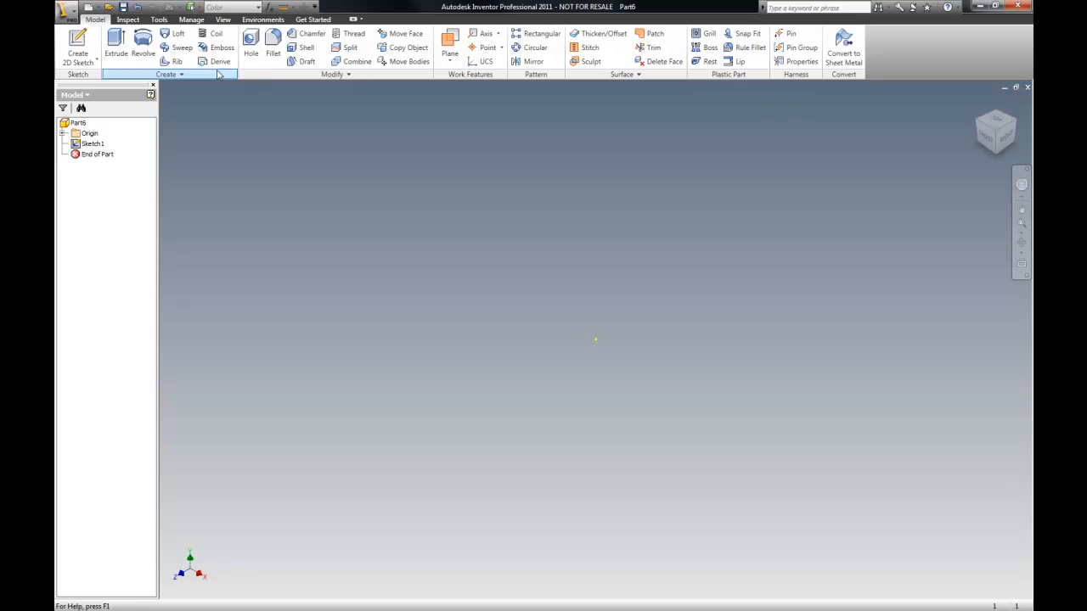
right_click(100, 145)
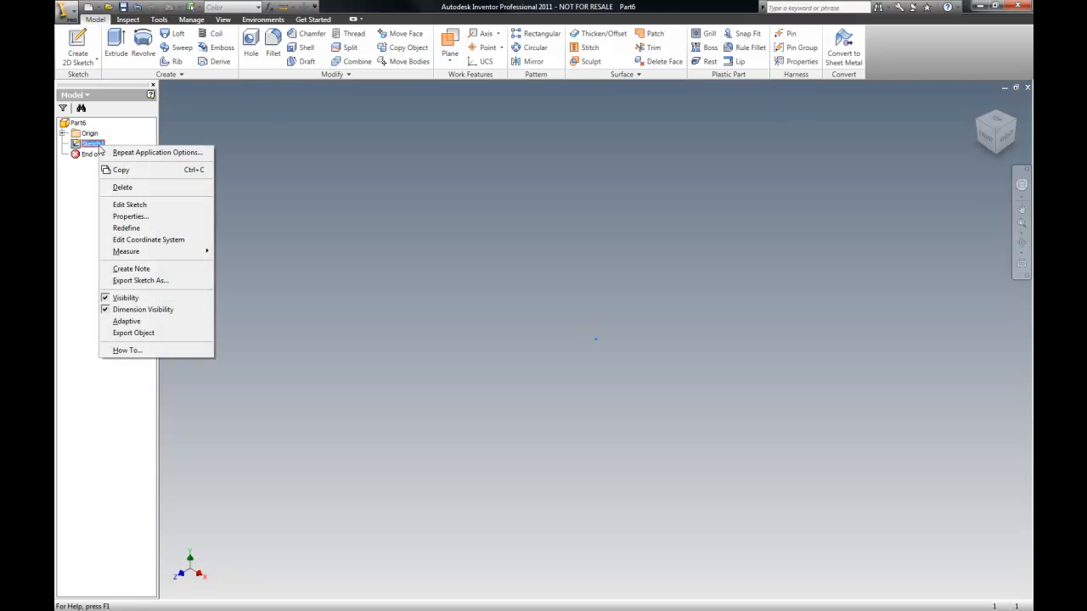
click(131, 204)
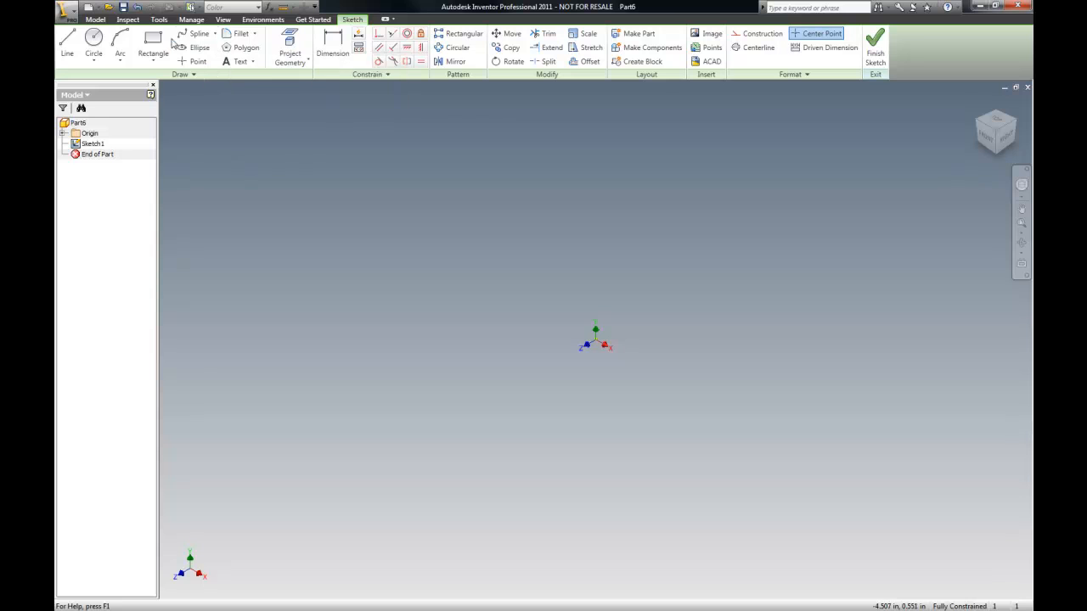
- Sketch a closed four-sided outline with the Line tool beside the origin
click(68, 43)
click(451, 260)
click(562, 359)
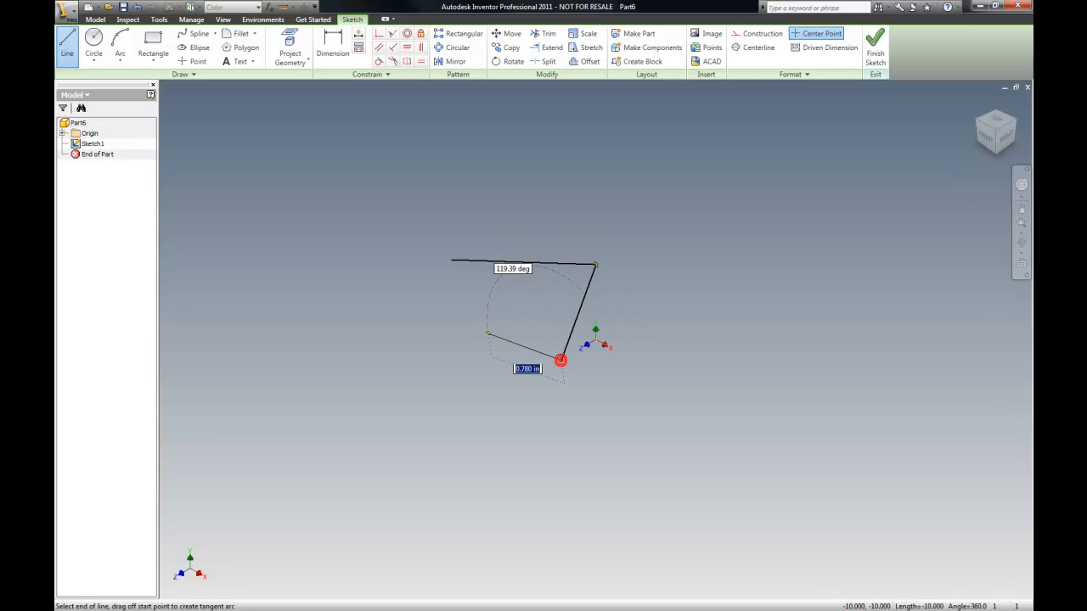
click(472, 328)
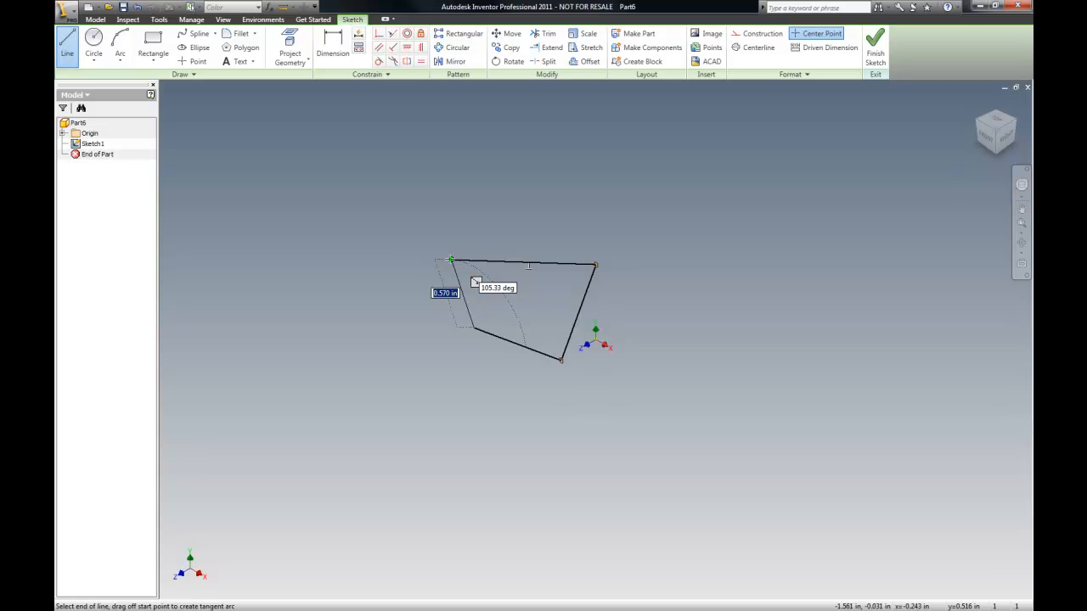
click(450, 260)
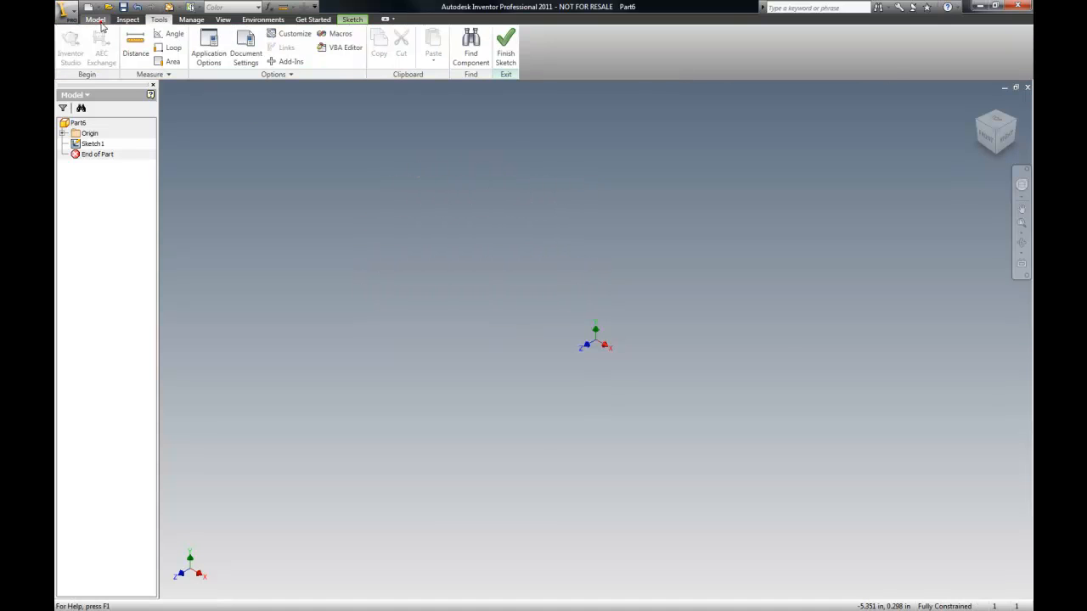
- Exit Sketch1 to the part modeling environment by way of the Create 2D Sketch command
click(98, 22)
click(83, 60)
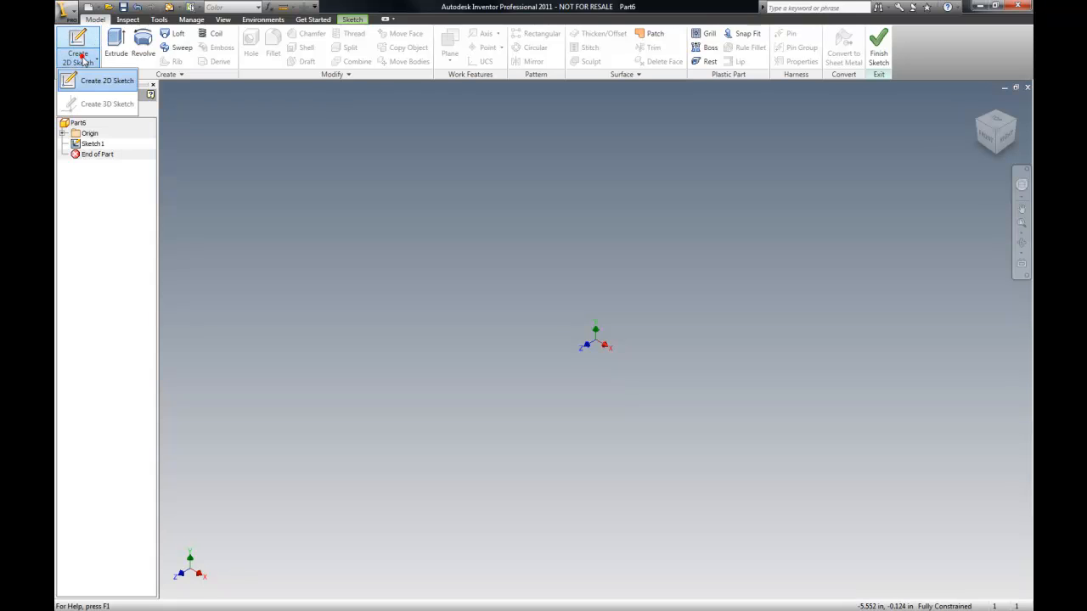
click(78, 47)
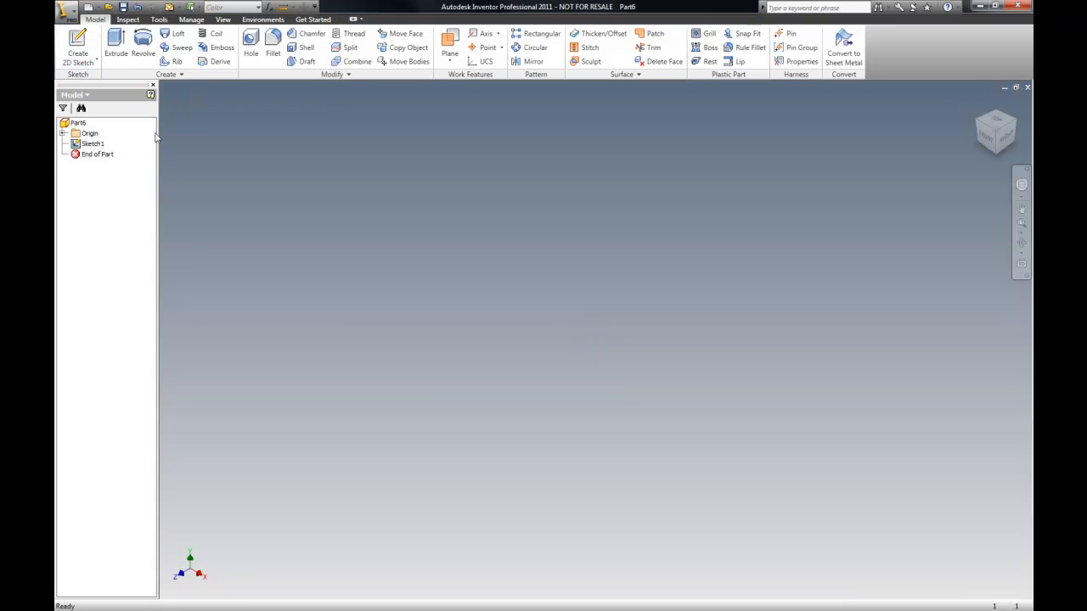
- Try to start a new 2D sketch from the part modeling environment
click(85, 60)
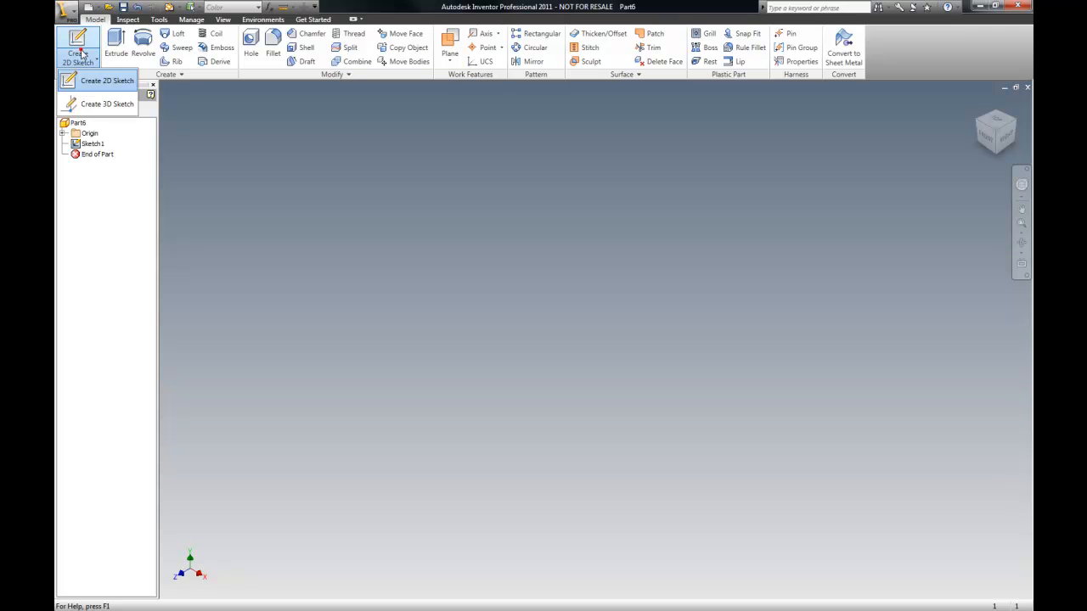
click(94, 81)
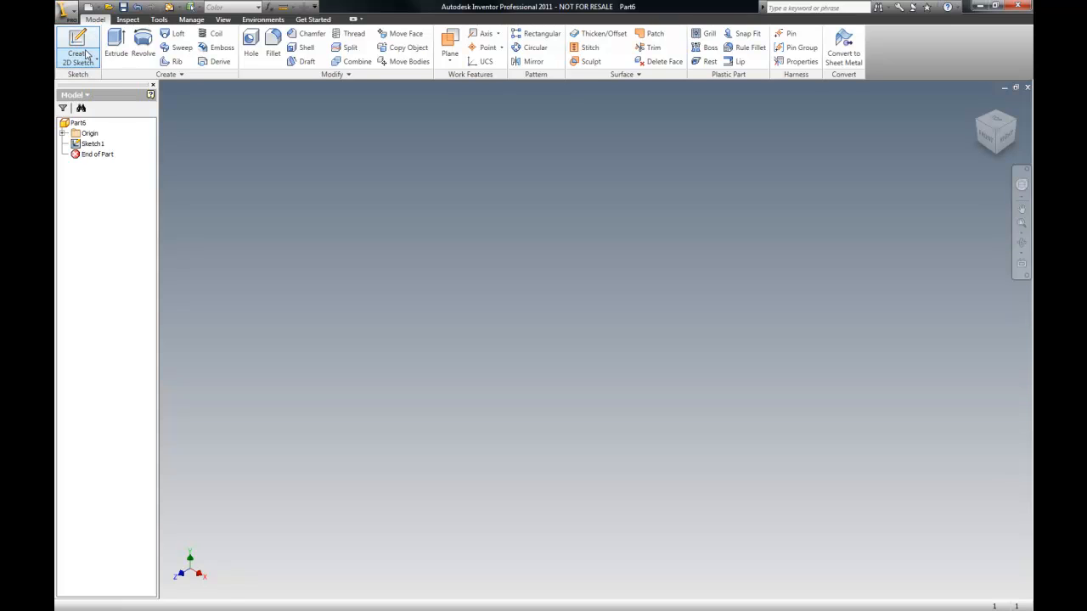
click(267, 158)
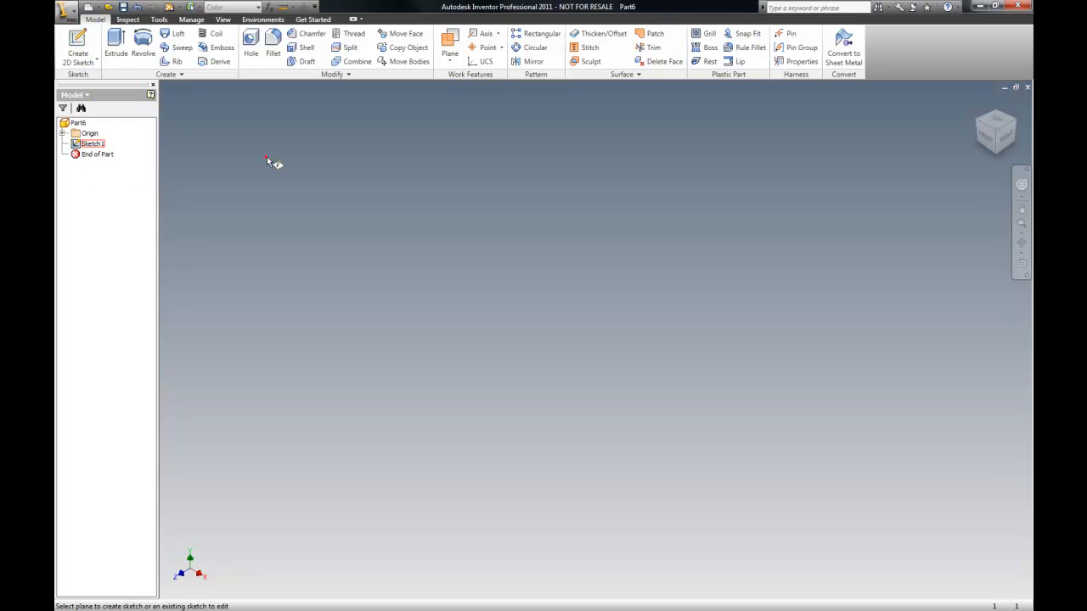
right_click(266, 158)
click(354, 172)
right_click(325, 162)
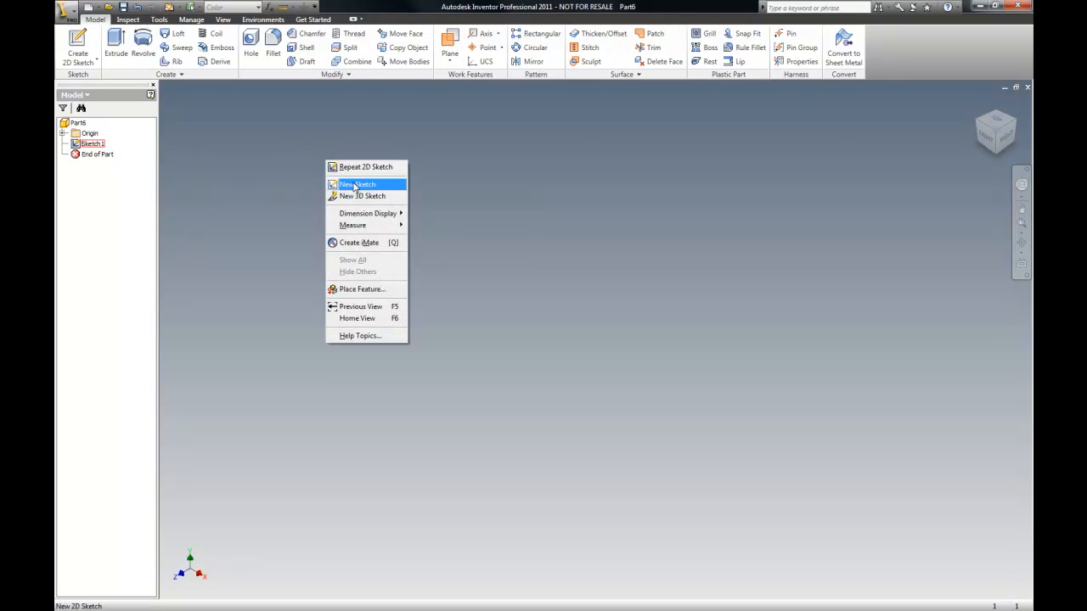
click(355, 185)
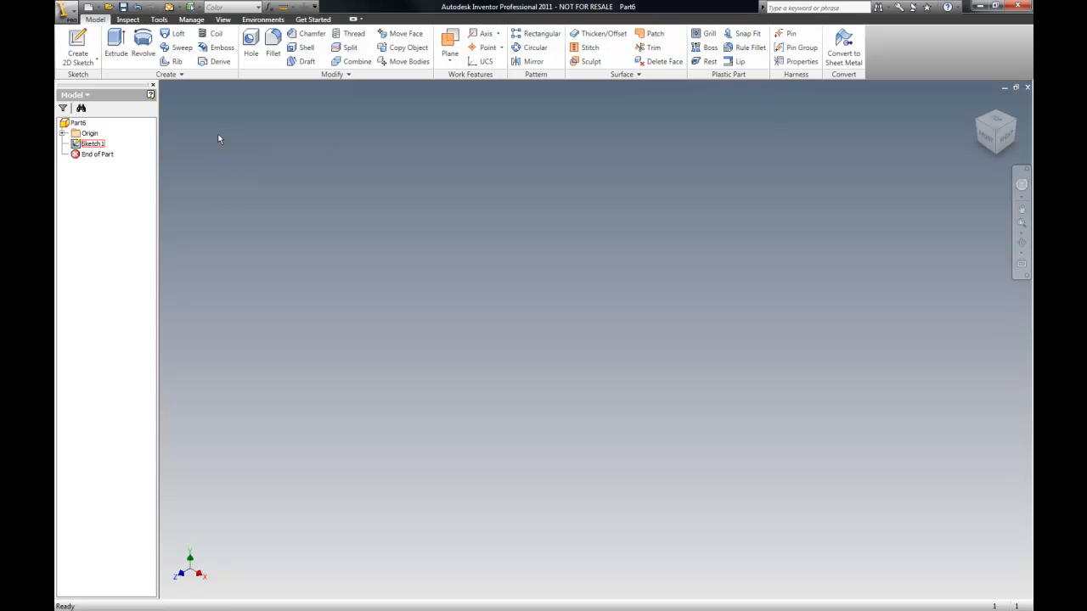
- Reopen Sketch1 for editing and draw an open chain of six connected lines near the origin, ending the Line command
right_click(93, 144)
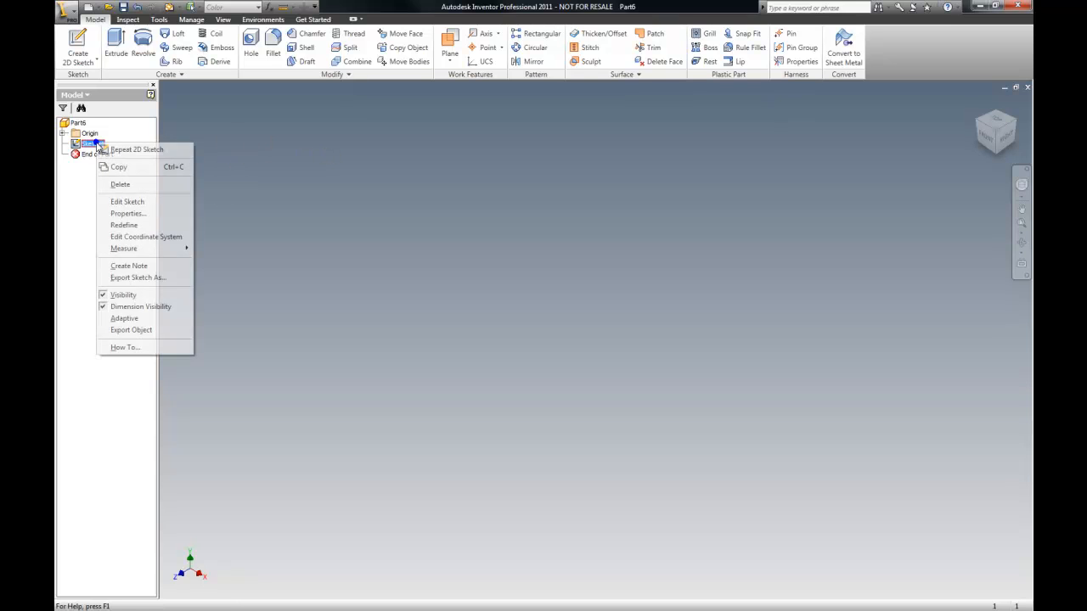
click(128, 201)
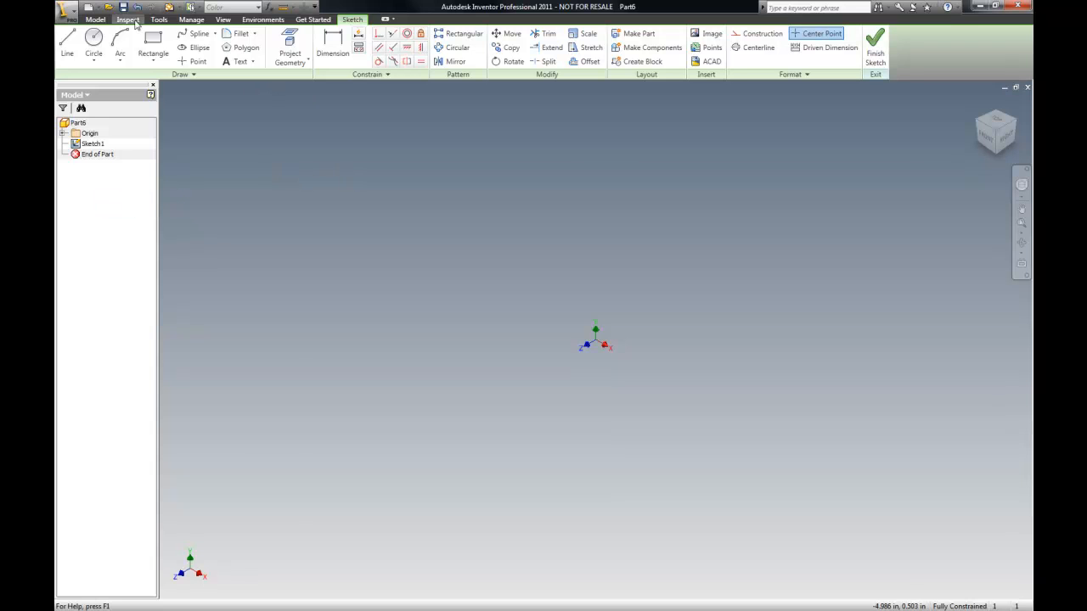
click(69, 42)
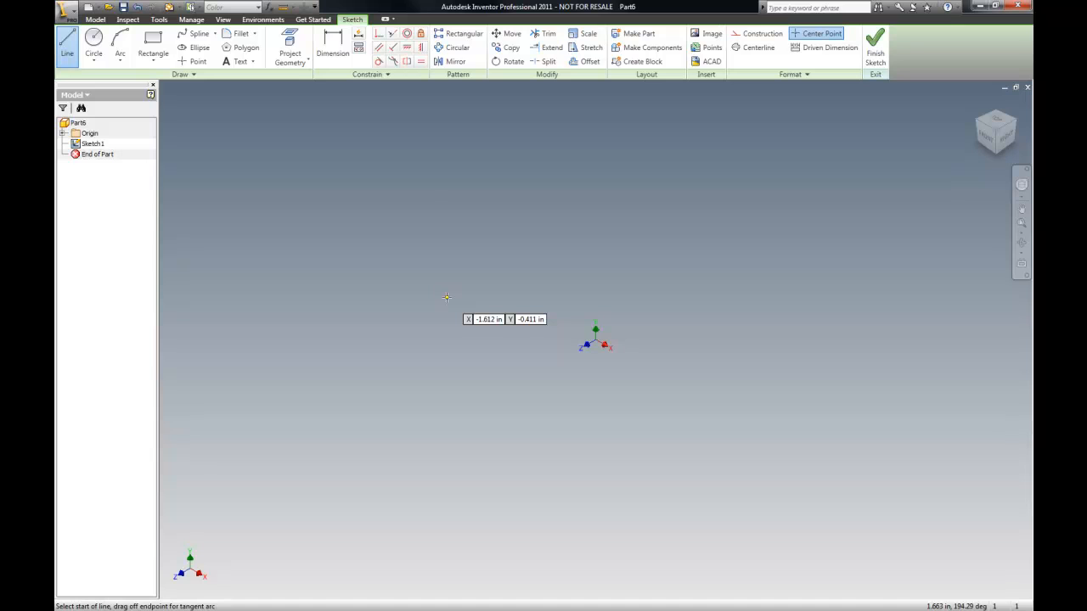
click(444, 297)
click(528, 253)
click(602, 314)
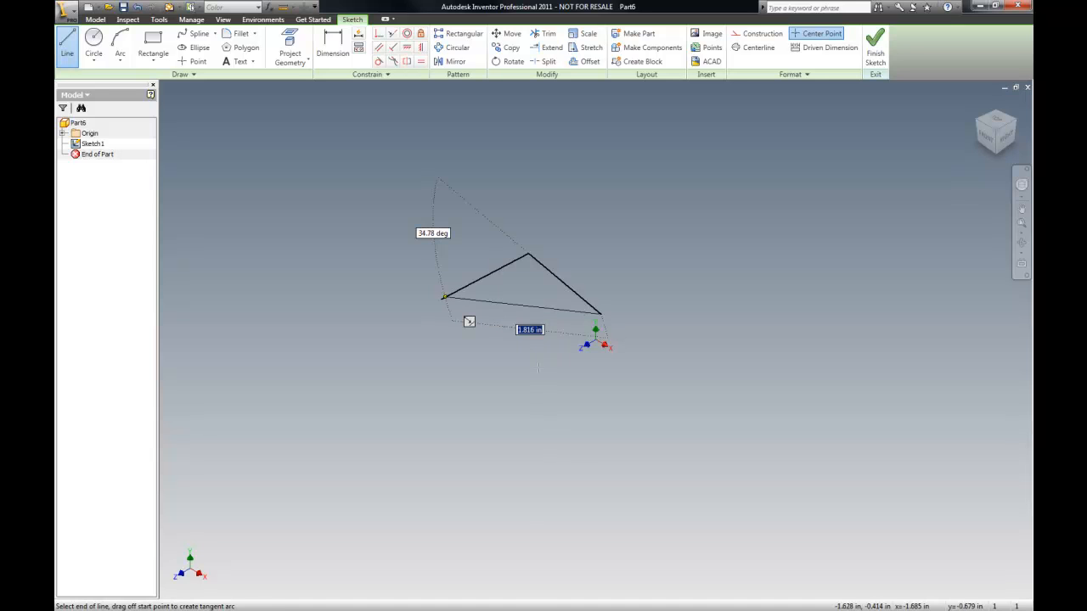
click(407, 307)
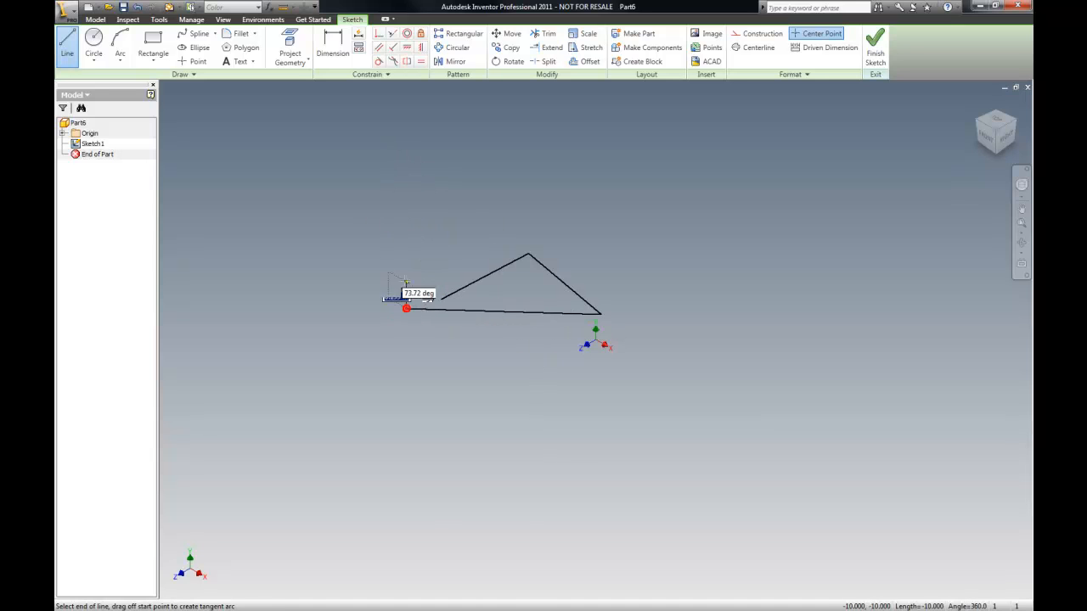
click(424, 234)
click(497, 195)
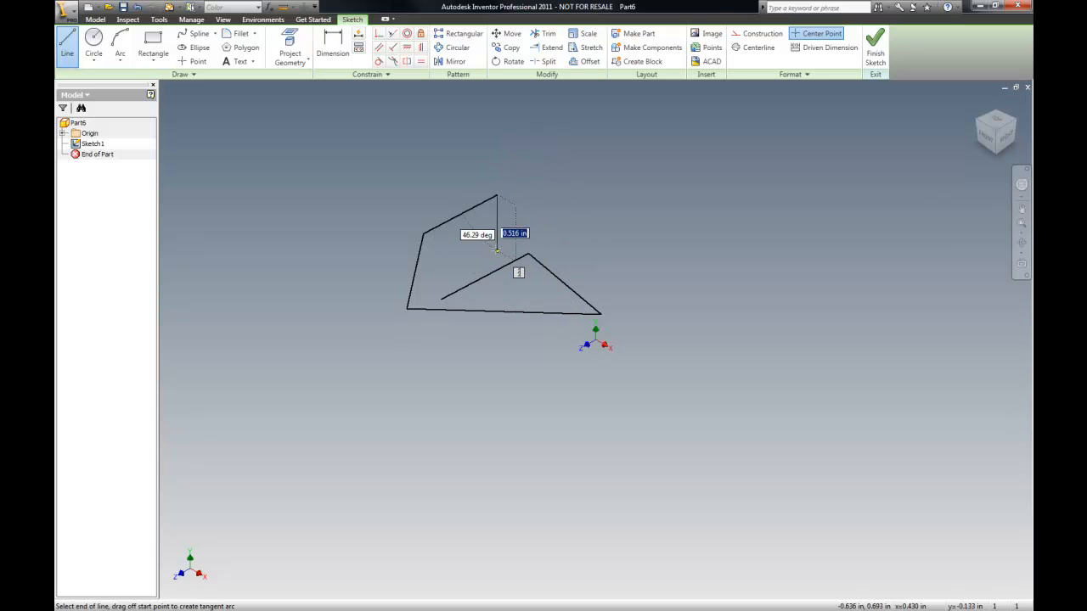
click(580, 219)
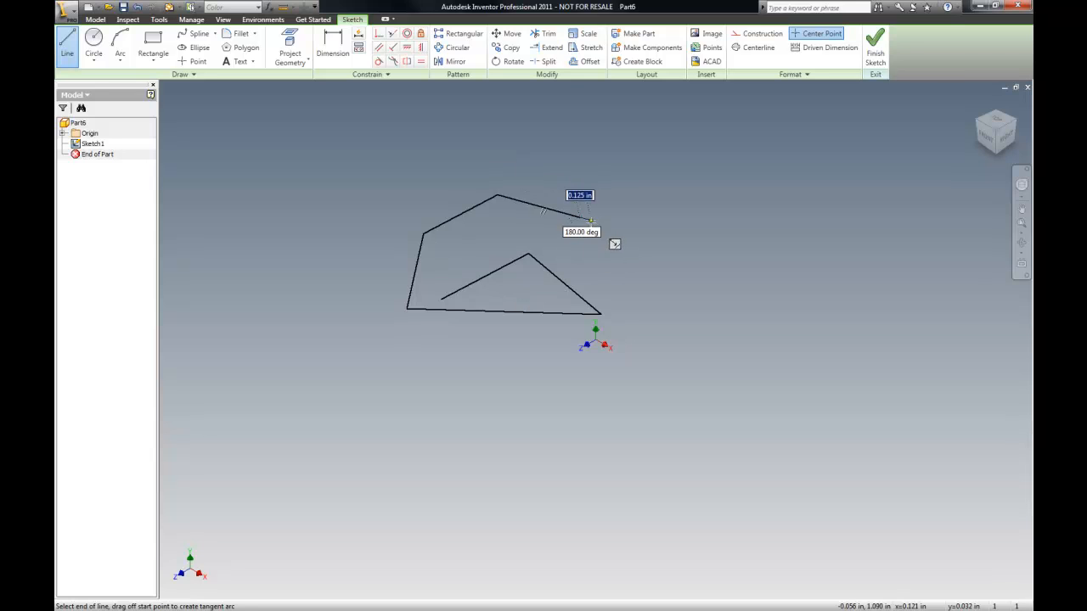
key(Escape)
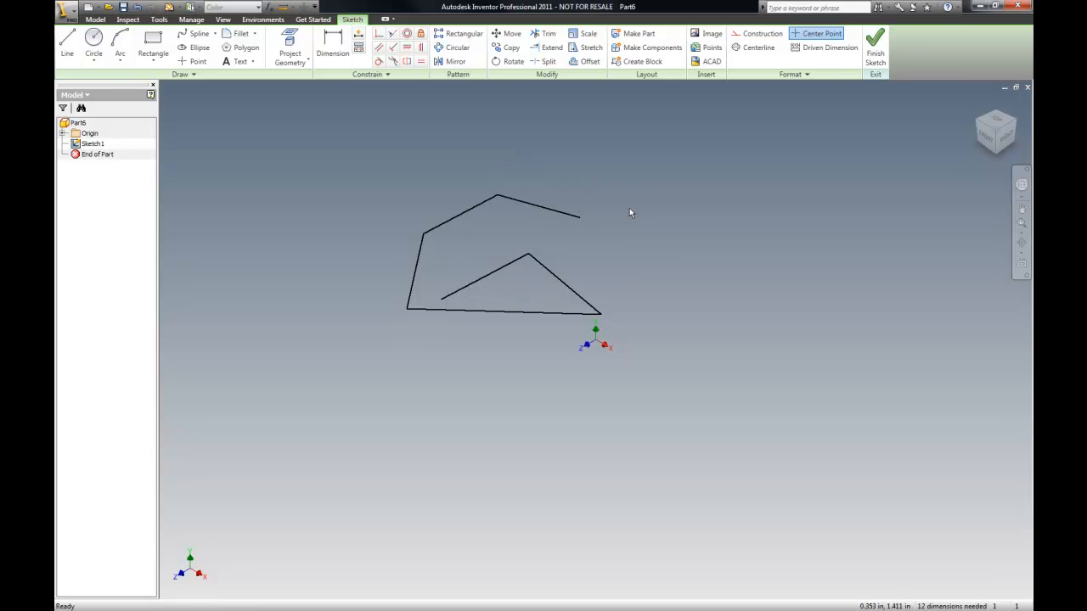
key(l)
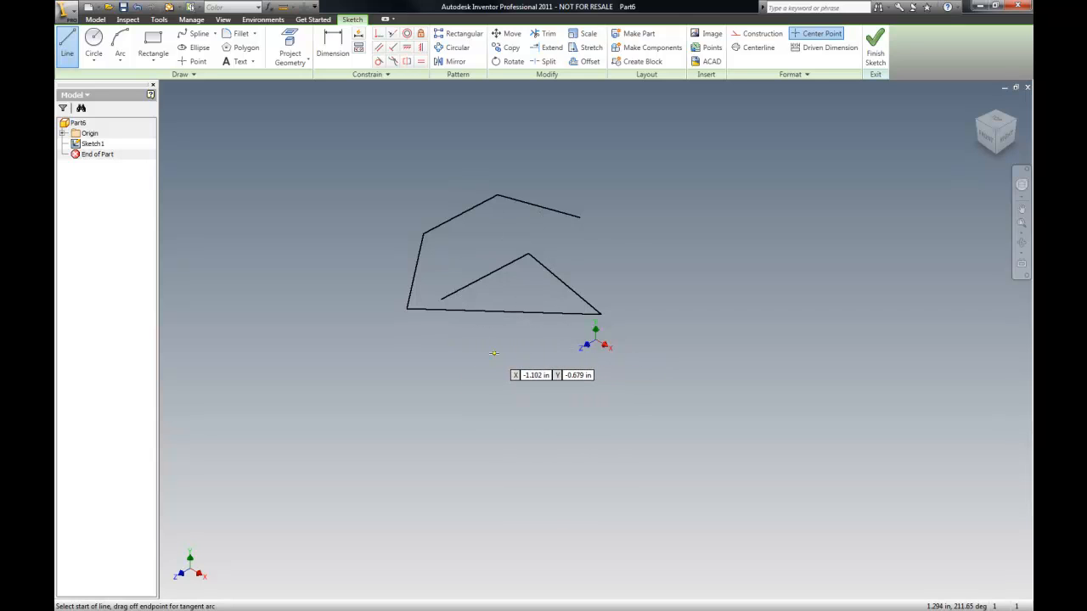
key(Escape)
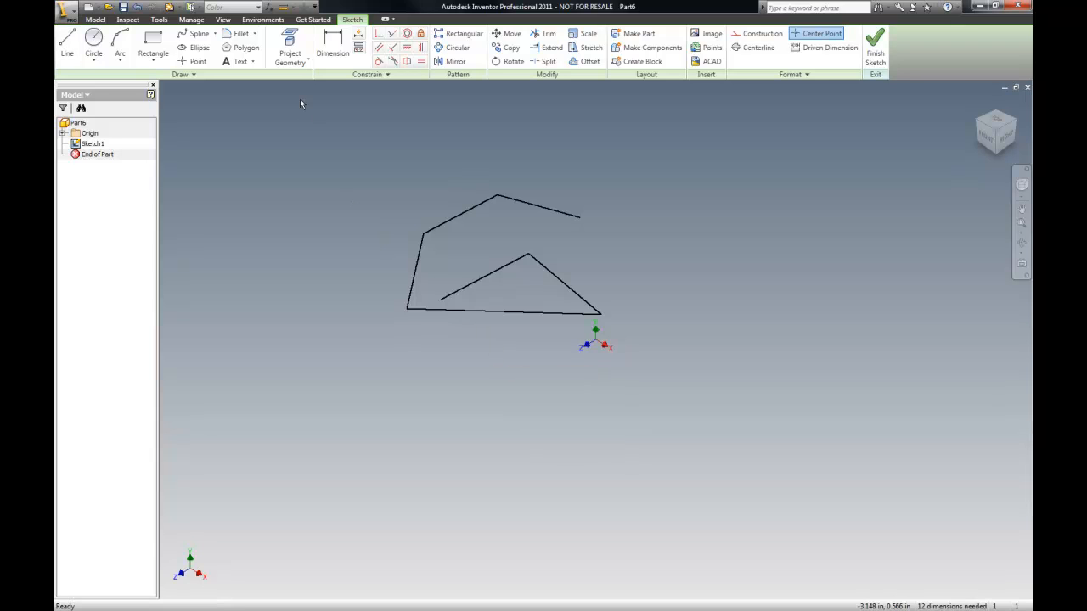
- Disable pointer input in the sketch Heads-Up Display settings, apply the change and close the application options
click(157, 20)
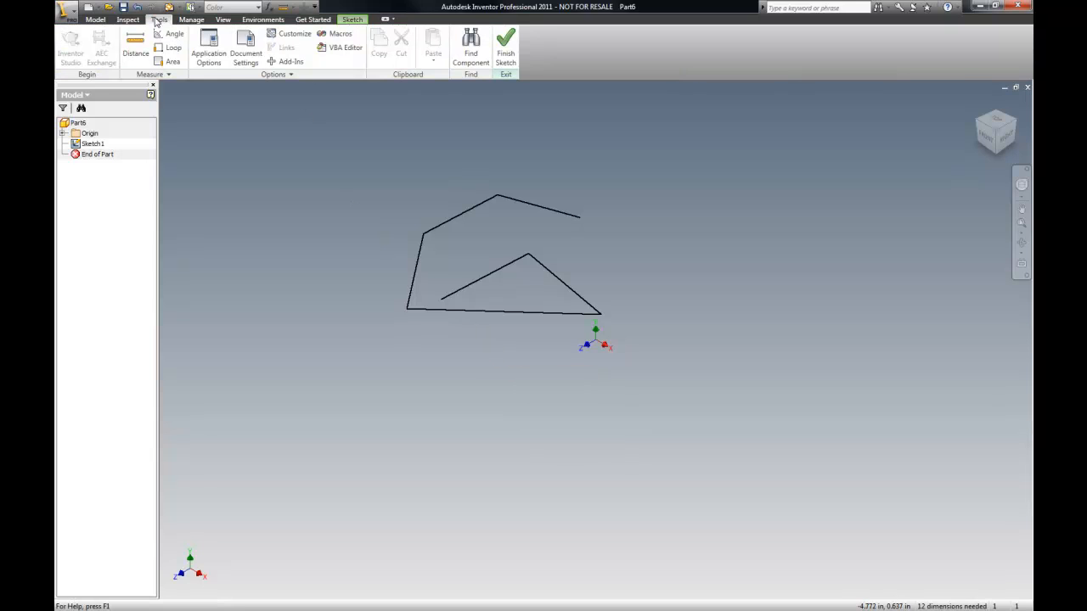
click(213, 47)
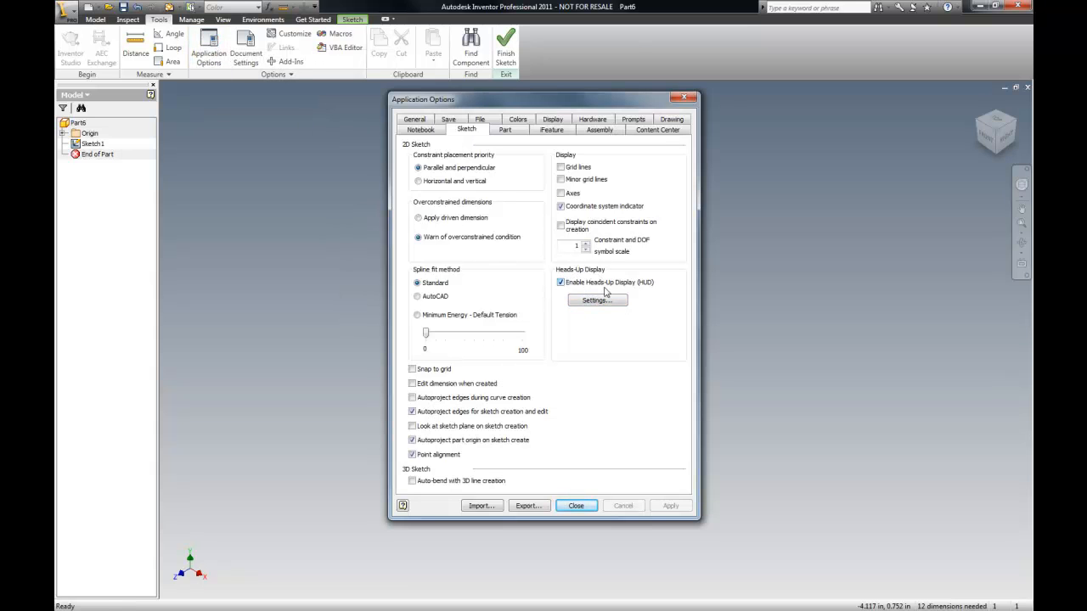
mouse_move(613, 97)
mouse_down()
mouse_move(790, 144)
mouse_move(840, 176)
mouse_up()
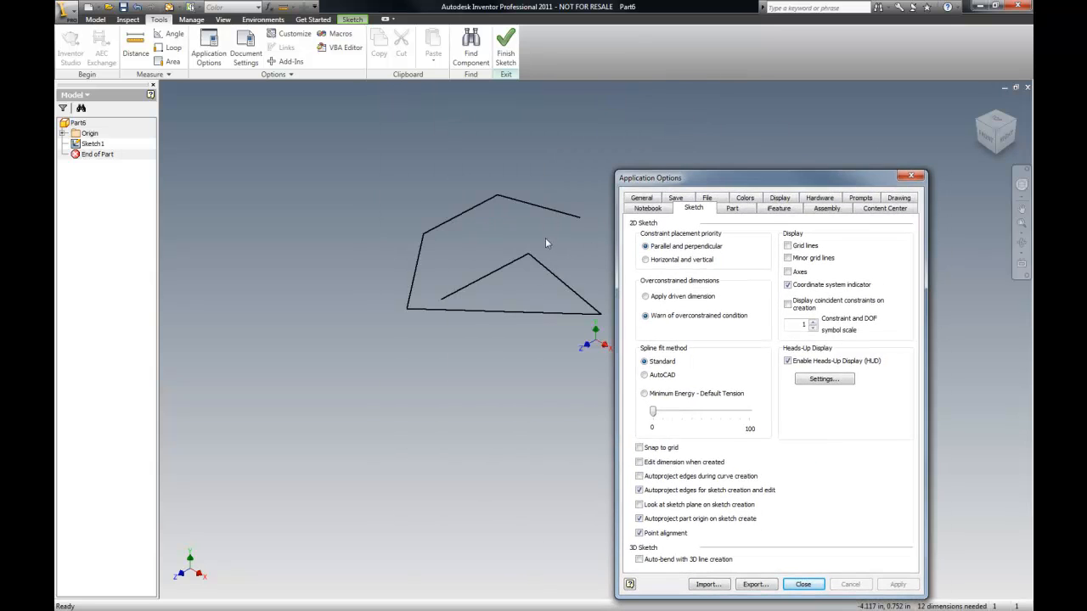
drag(732, 180, 427, 107)
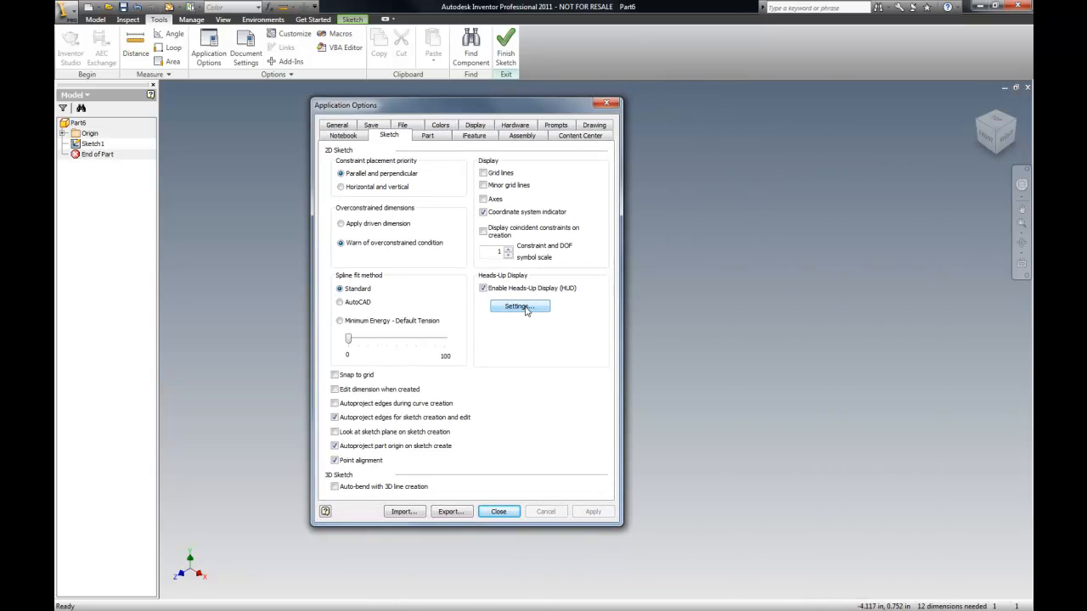
click(519, 306)
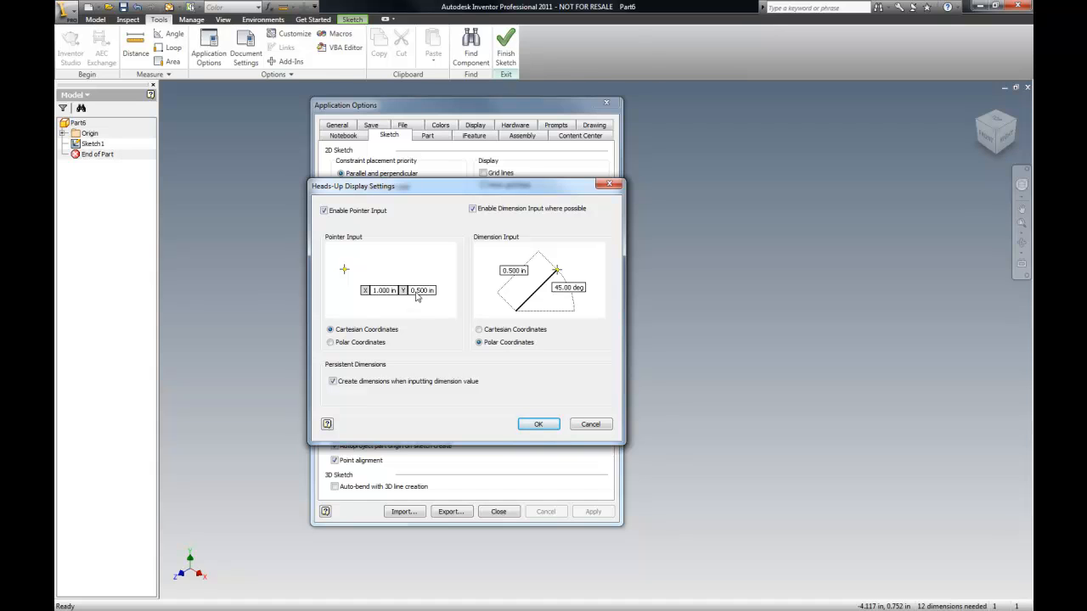
click(324, 211)
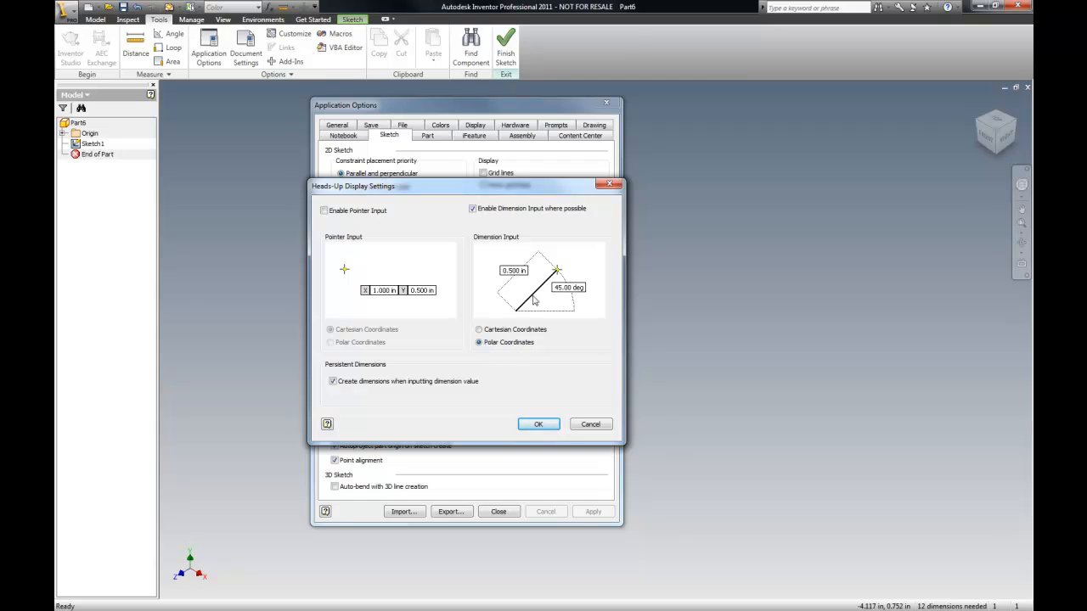
click(538, 426)
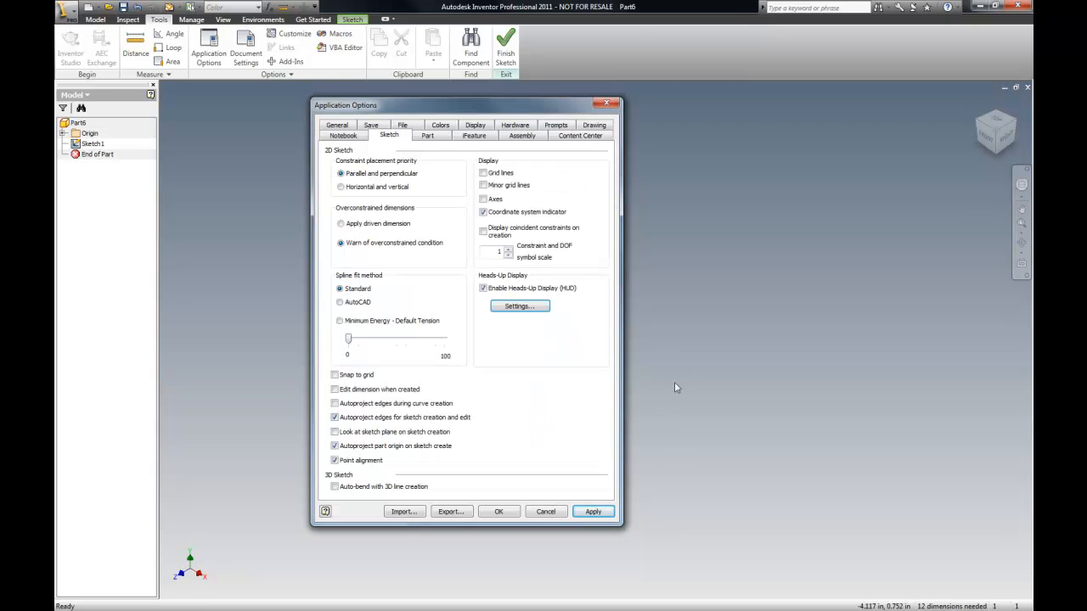
click(594, 512)
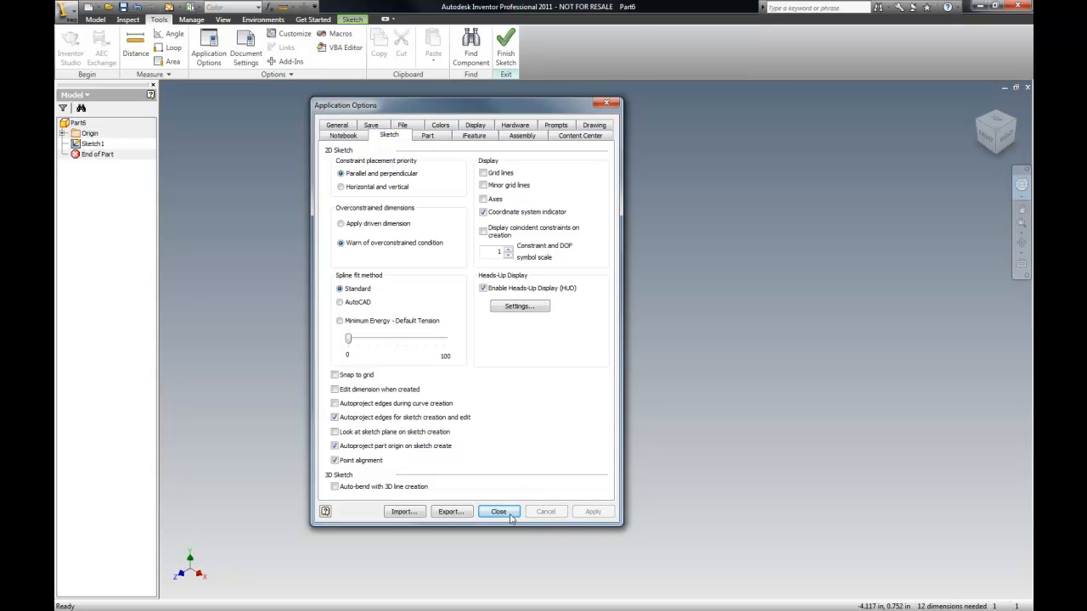
click(499, 512)
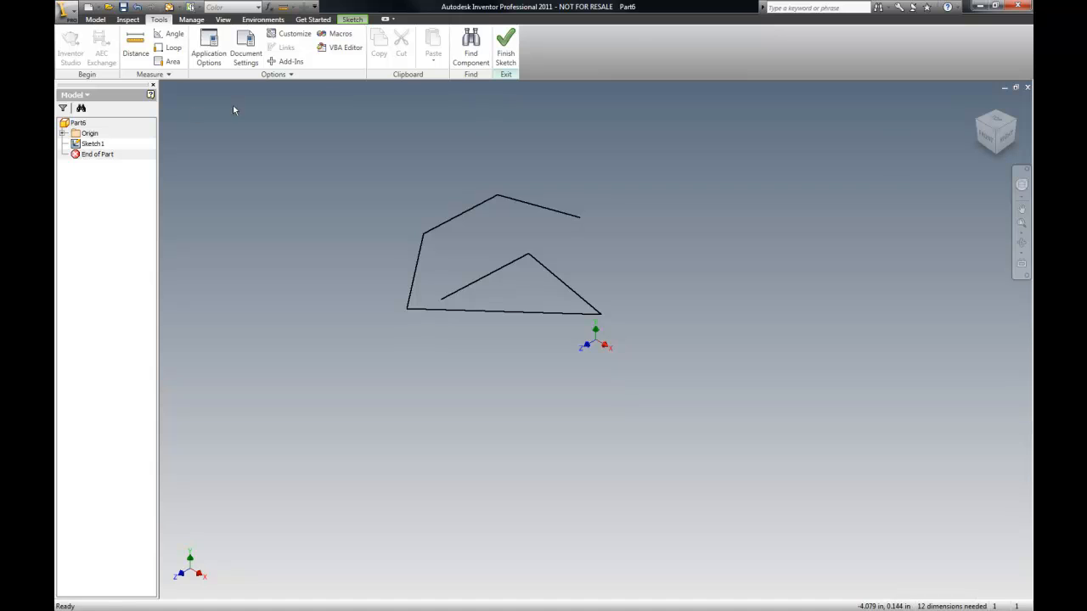
- Finish the sketch containing the line chain and reopen Sketch1 for editing
click(95, 18)
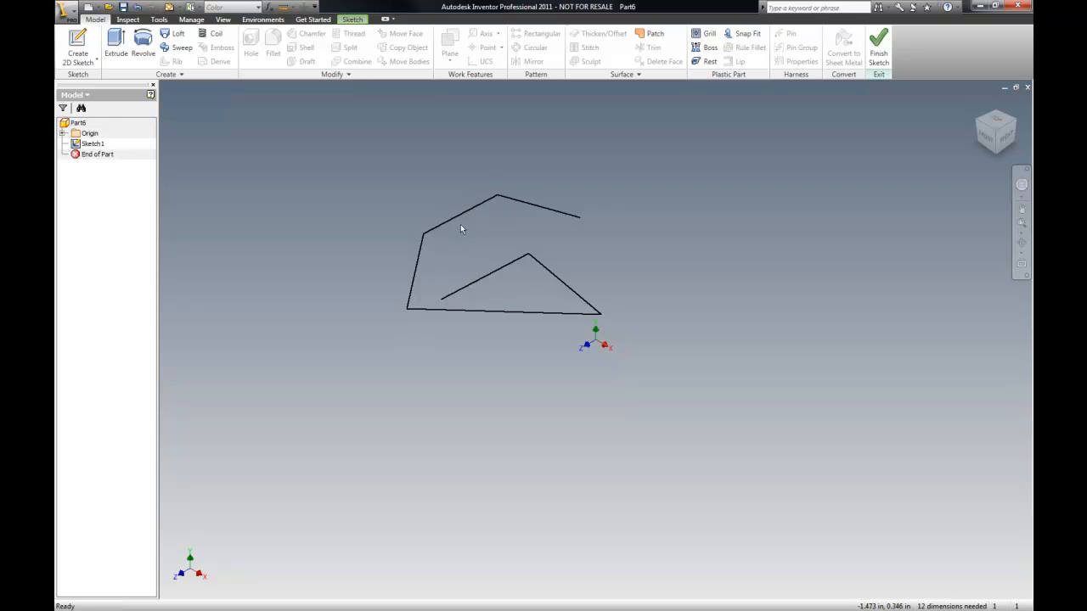
right_click(235, 192)
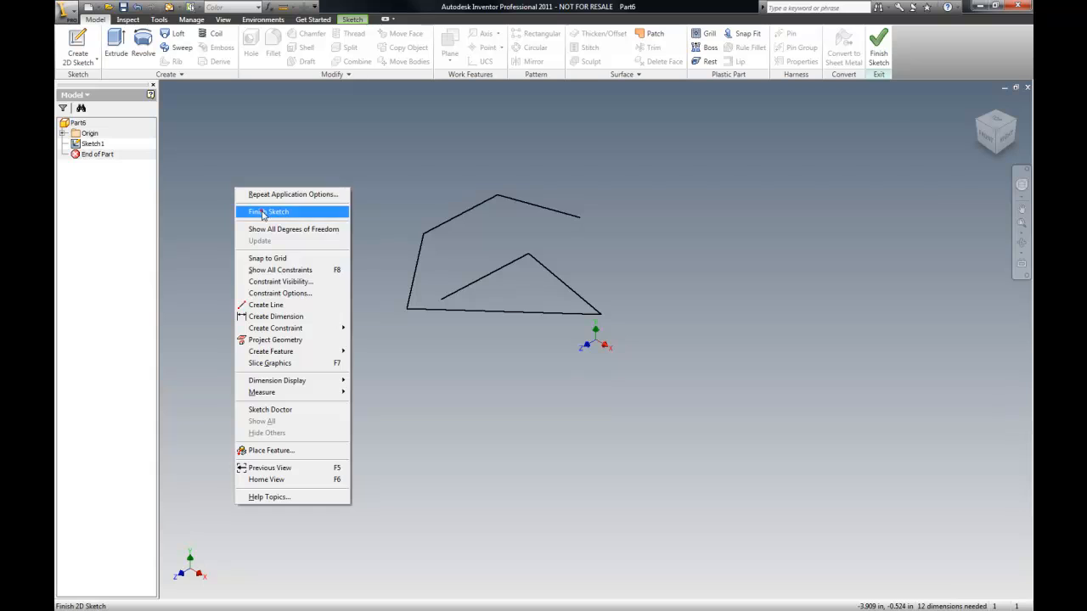
click(263, 213)
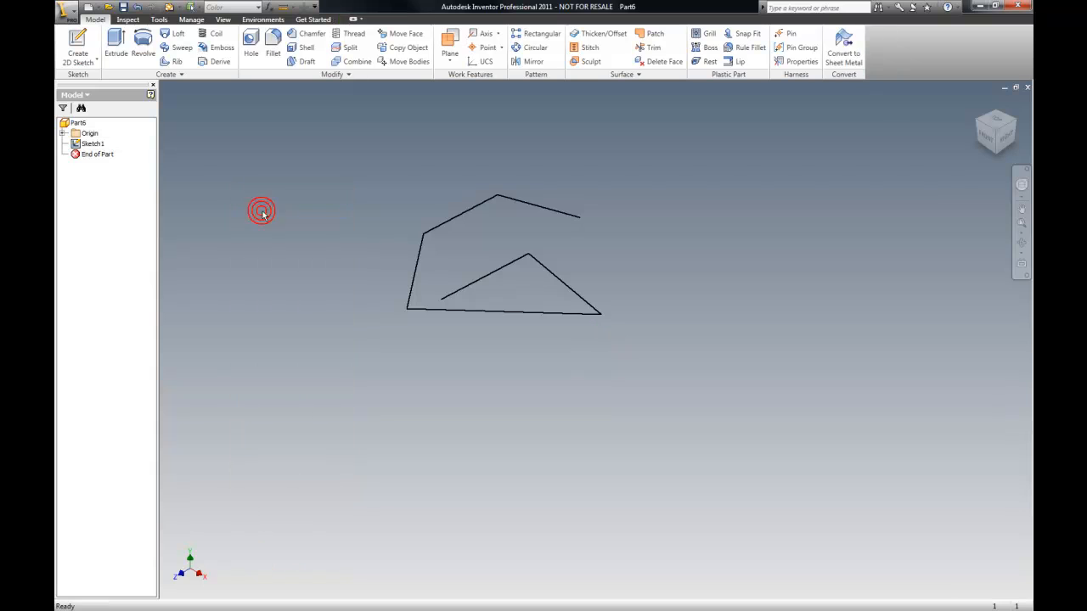
right_click(100, 149)
click(134, 203)
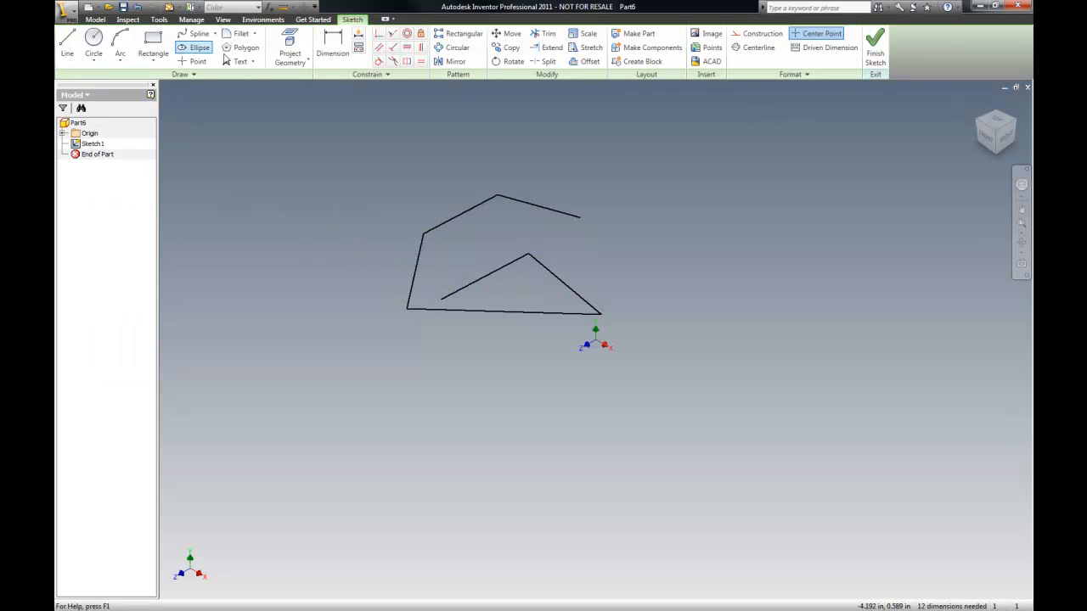
- Draw an open chain of six connected lines around the existing sketch lines and end the Line command
click(73, 45)
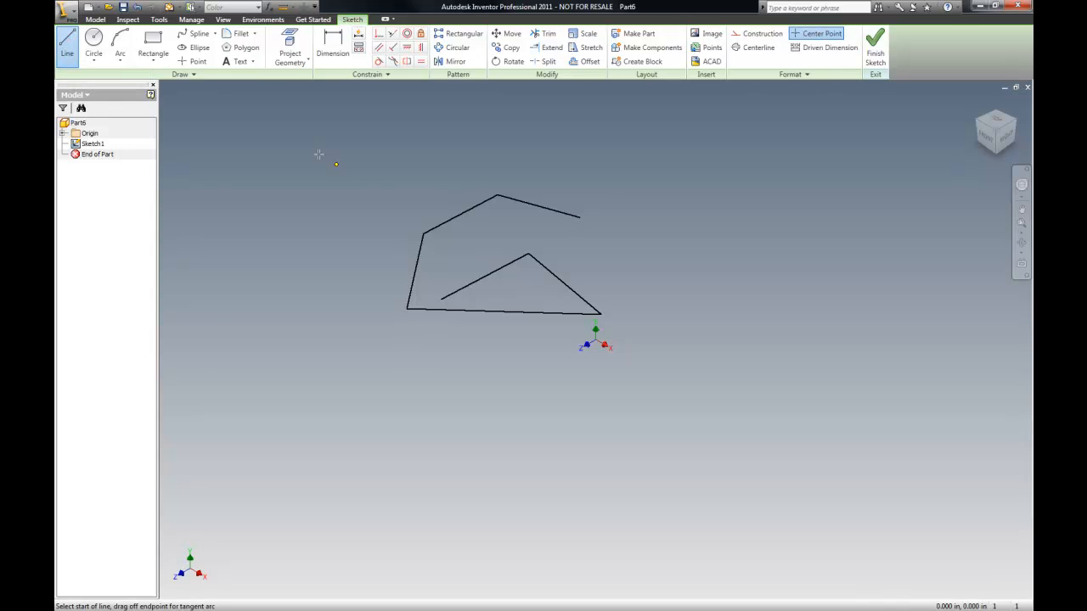
click(384, 191)
click(344, 284)
click(571, 367)
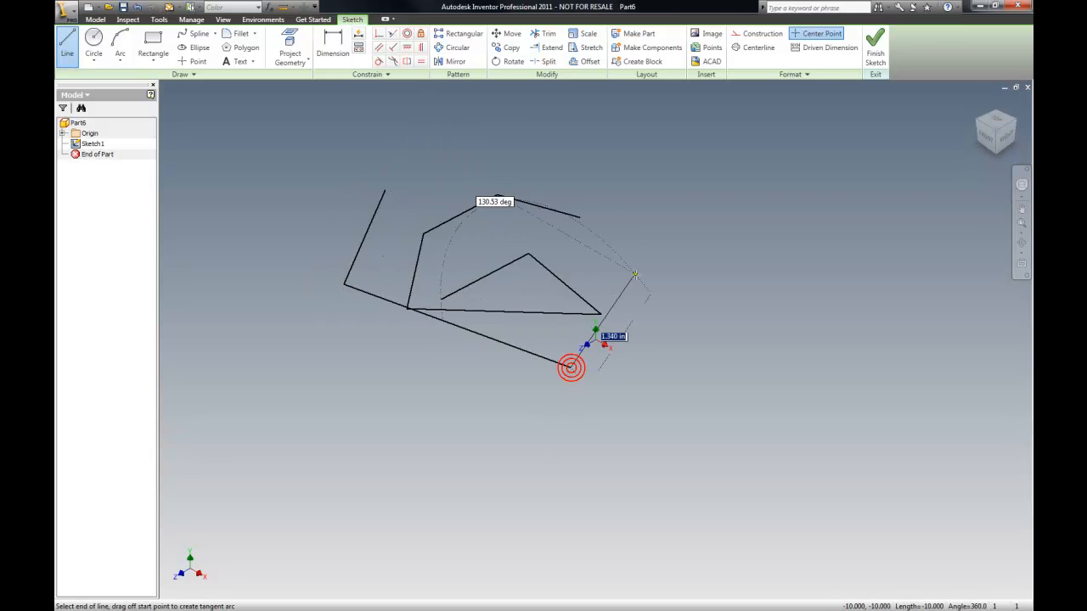
click(647, 247)
click(484, 159)
click(325, 180)
click(353, 294)
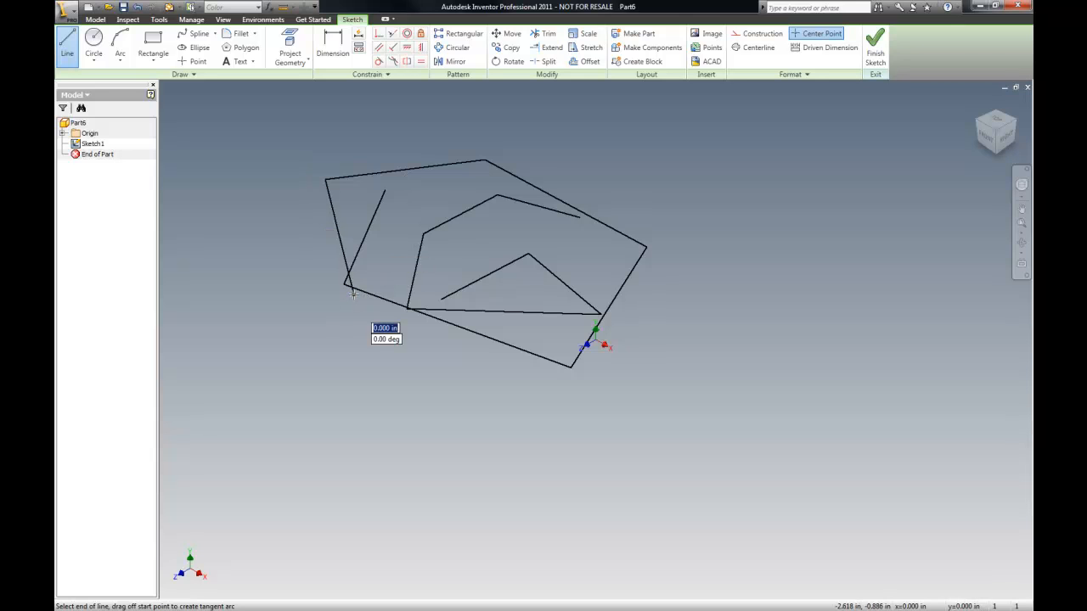
key(Escape)
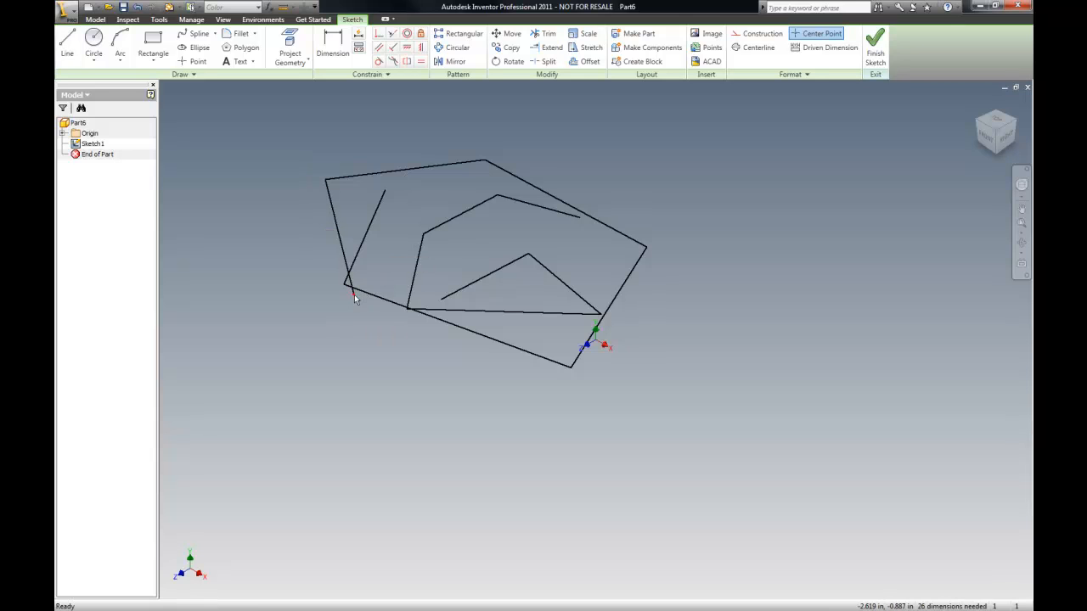
- Select all the lines of both chains in the sketch and delete them
mouse_move(689, 402)
mouse_down()
mouse_move(641, 391)
mouse_move(540, 335)
mouse_up()
mouse_move(678, 389)
mouse_down()
mouse_move(300, 214)
mouse_move(270, 172)
mouse_up()
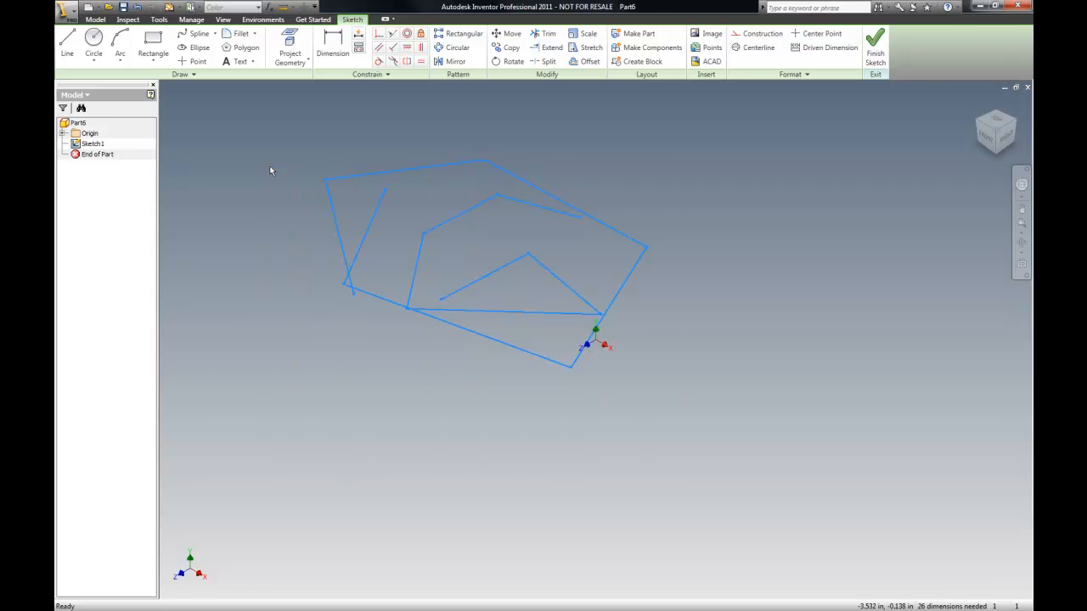
key(Delete)
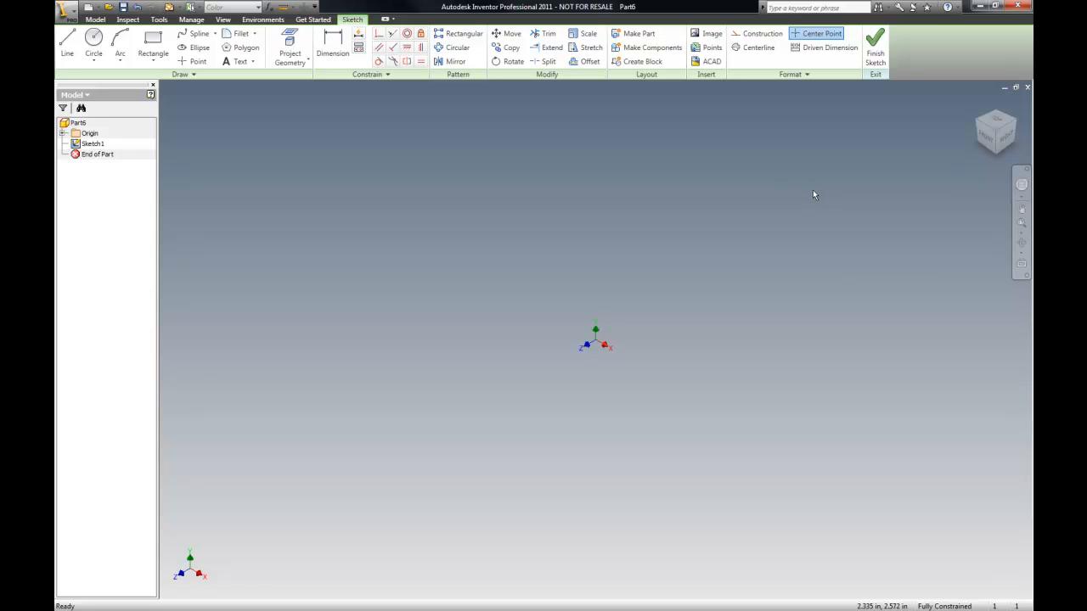
- Orient the empty sketch to the Top, Front and isometric home views, finishing on the Front view
click(997, 124)
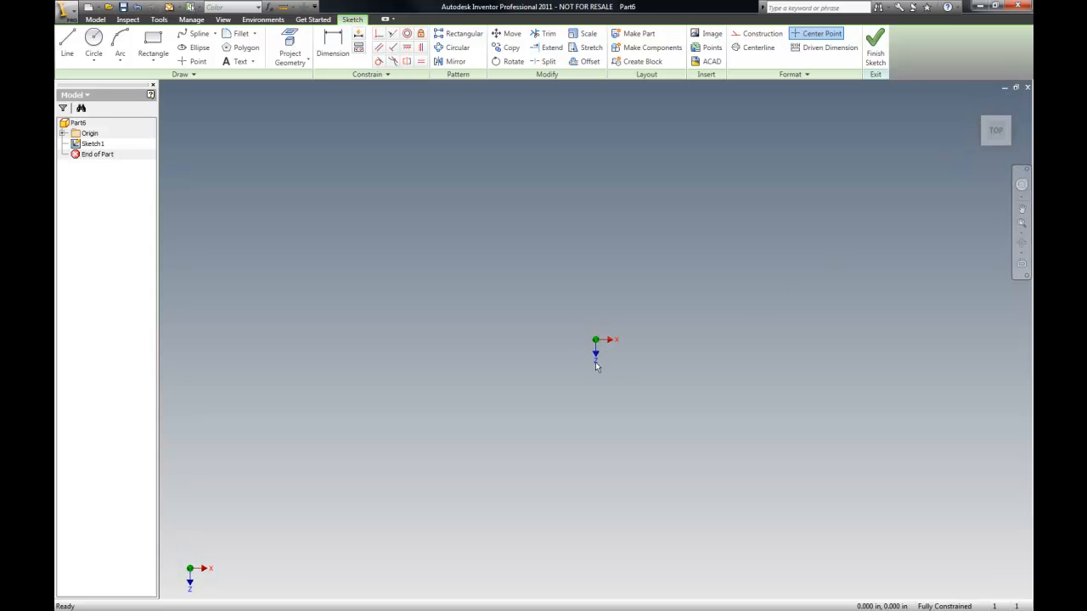
click(996, 153)
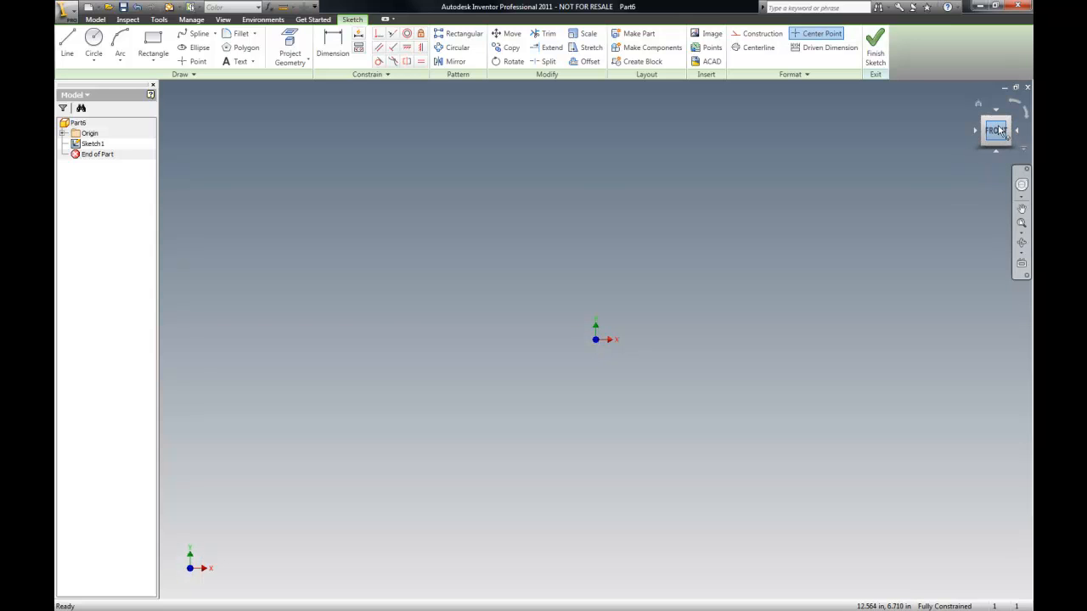
click(978, 103)
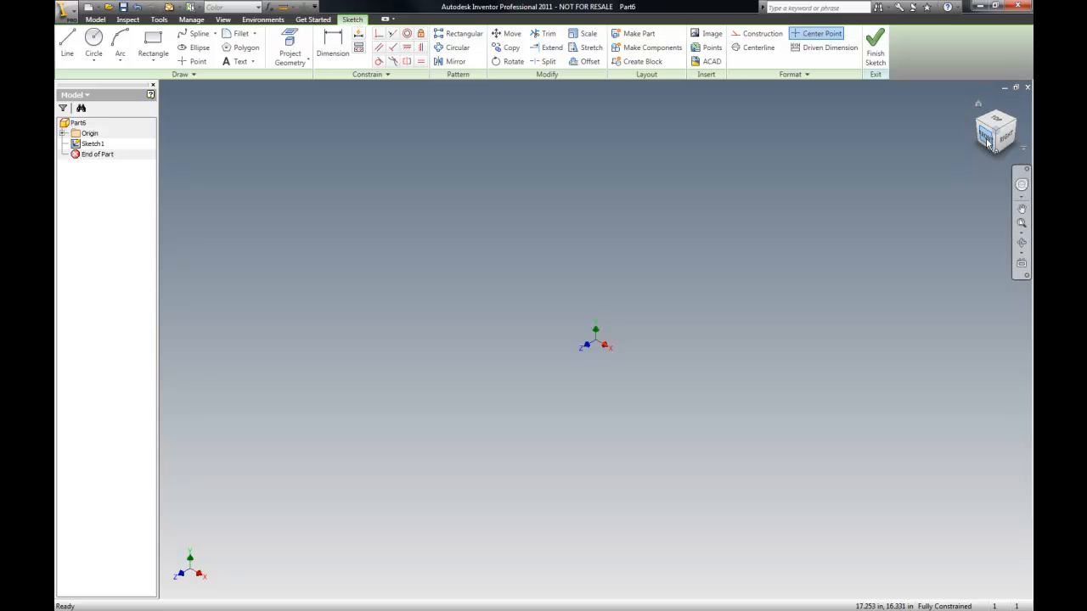
click(988, 140)
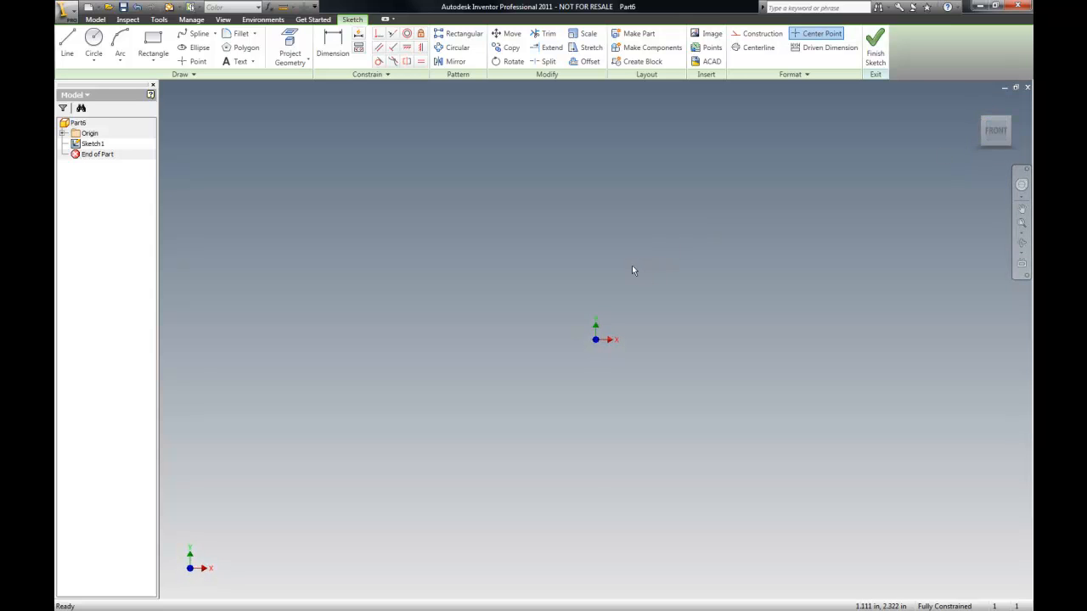